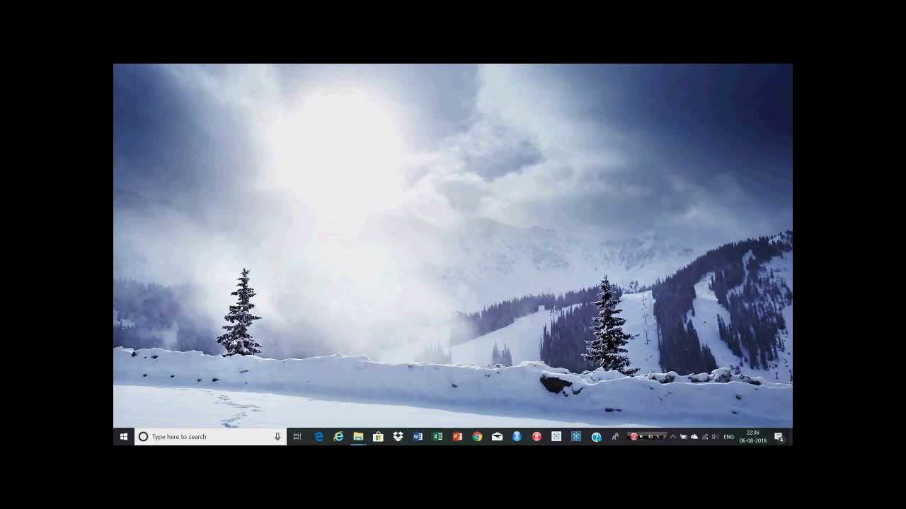
Search the taskbar for 'Control Panel' and open it.
{"action": "left_click", "coordinate": [222, 437]}
{"action": "type", "text": "Co"}
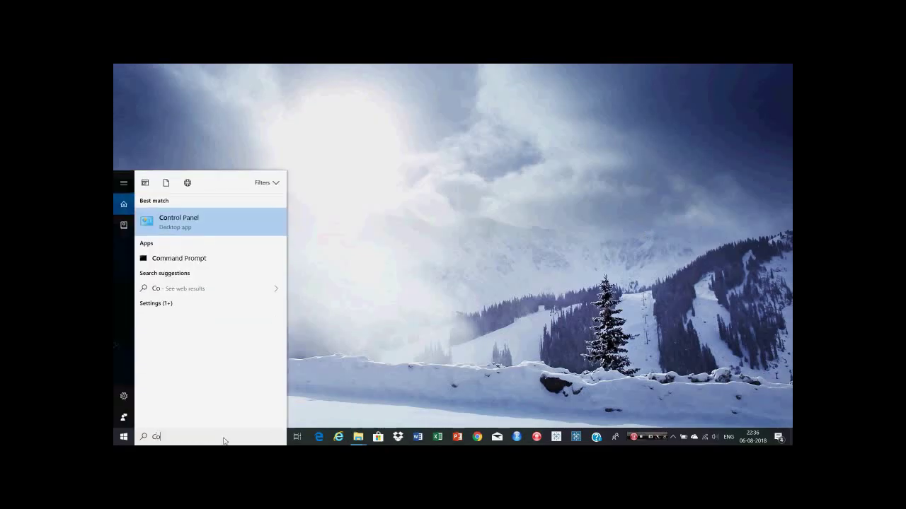
{"action": "type", "text": "ntrol Panel"}
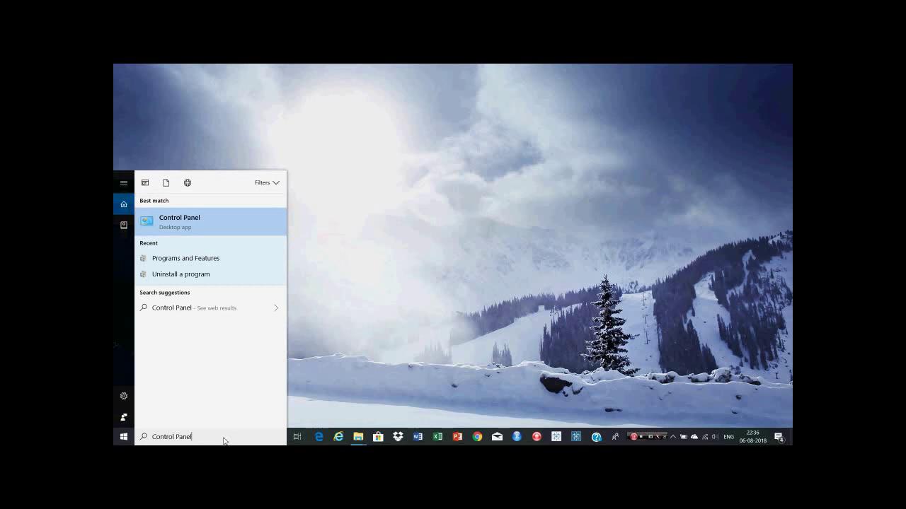
{"action": "key", "text": "Return"}
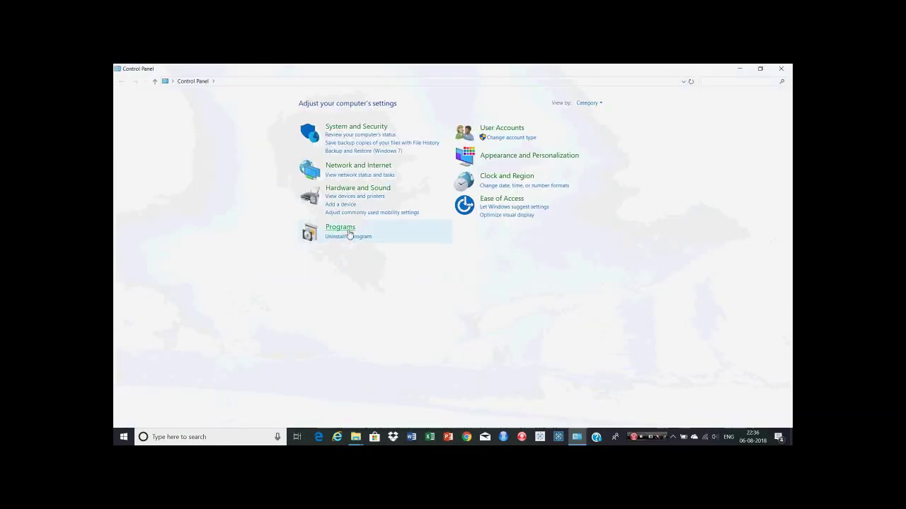
In Programs and Features, check the Java 8 Update 181 and Visual C++ 2010 x86 Redistributable entries.
{"action": "left_click", "coordinate": [343, 228]}
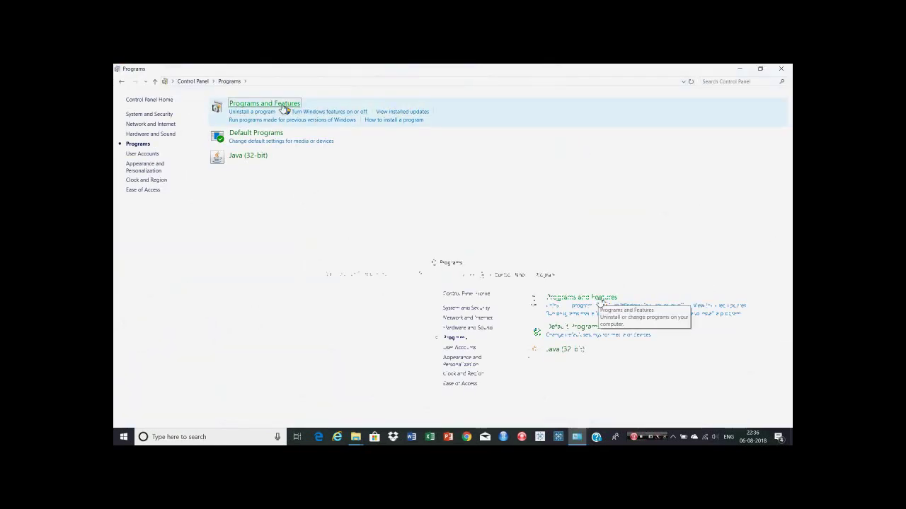
{"action": "left_click", "coordinate": [283, 105]}
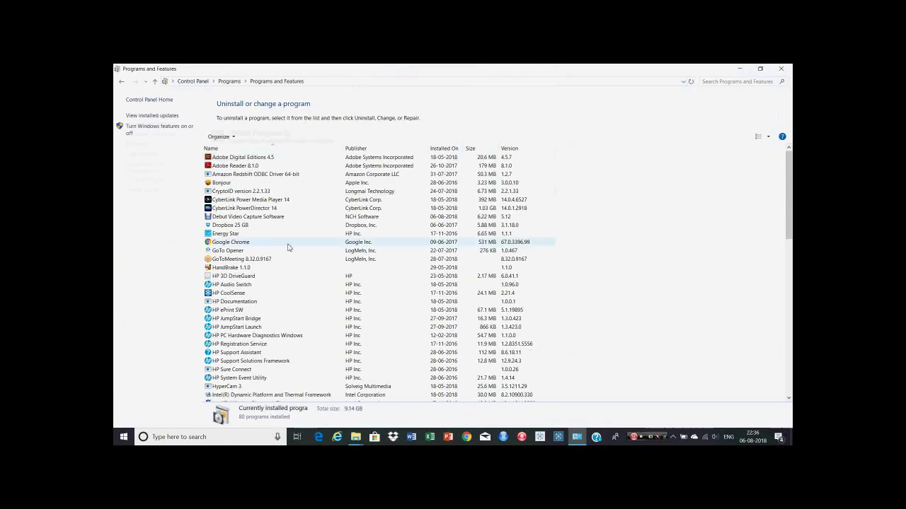
{"action": "scroll", "coordinate": [288, 247], "scroll_direction": "down", "scroll_amount": 9}
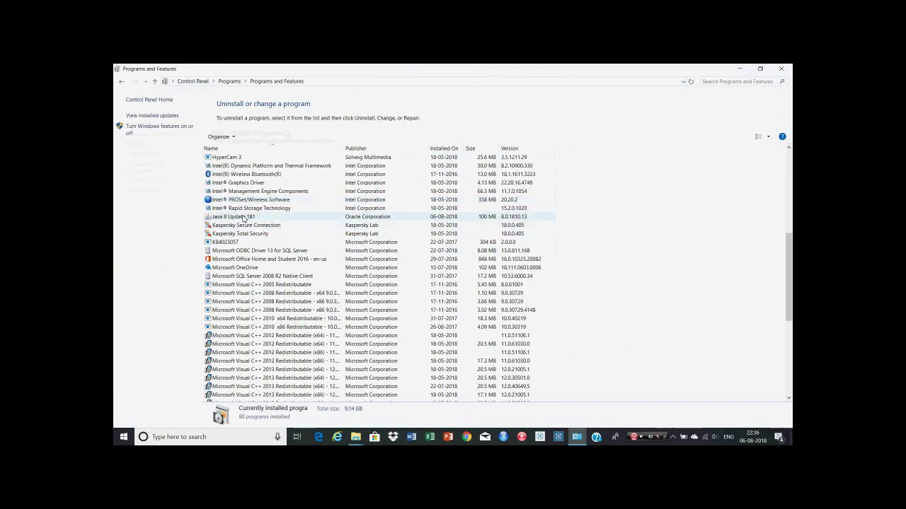
{"action": "left_click", "coordinate": [244, 218]}
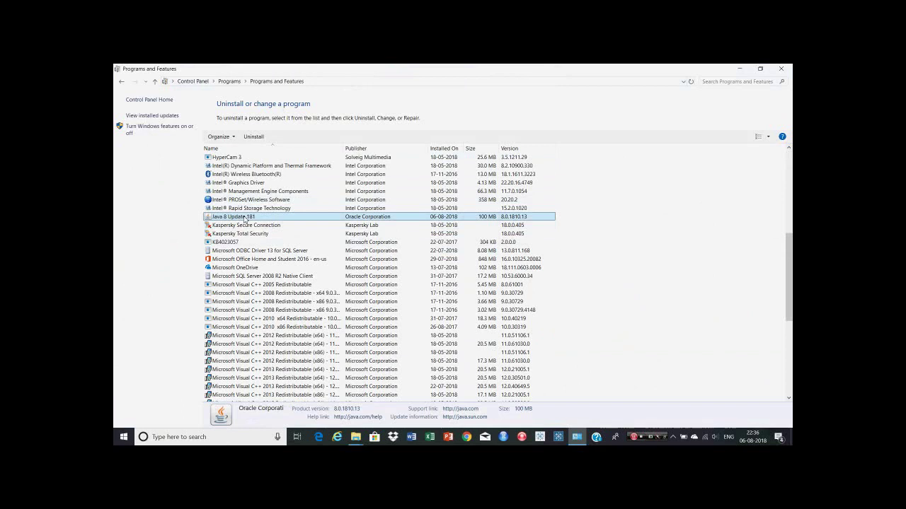
{"action": "left_click", "coordinate": [257, 327]}
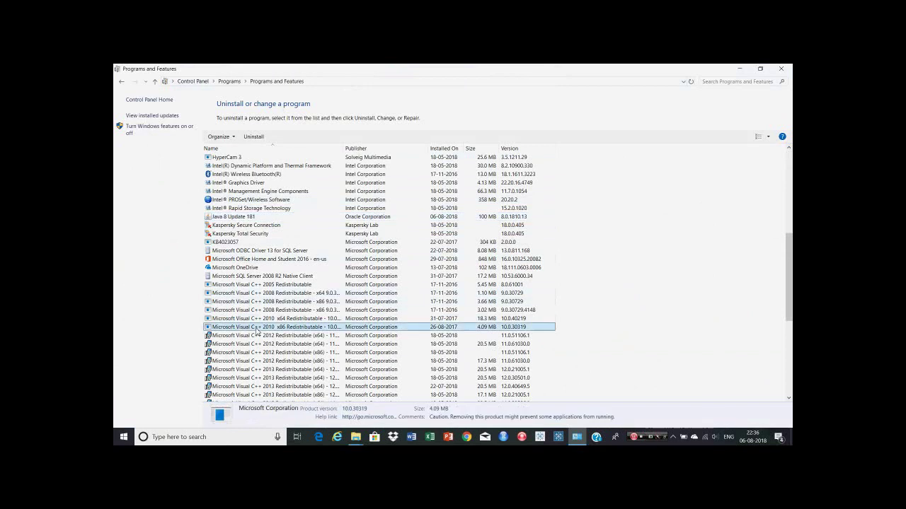
{"action": "left_click", "coordinate": [234, 217]}
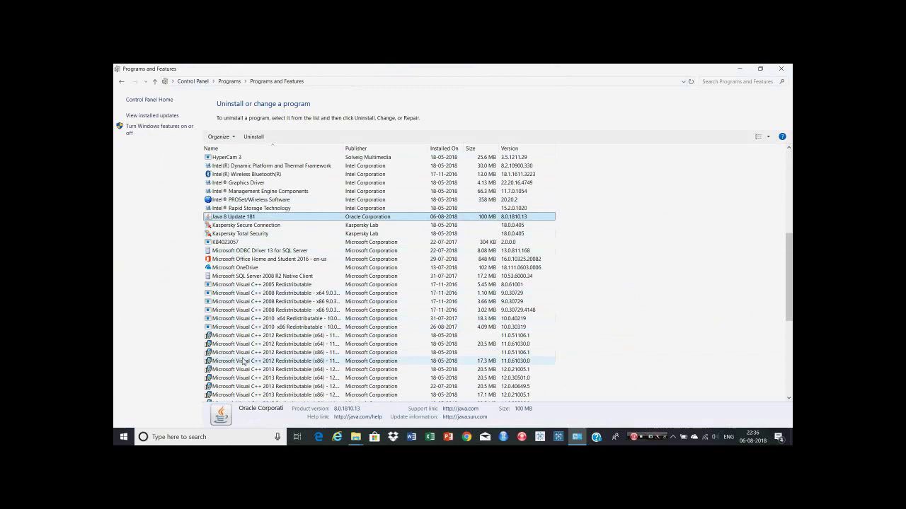
{"action": "left_click", "coordinate": [254, 328]}
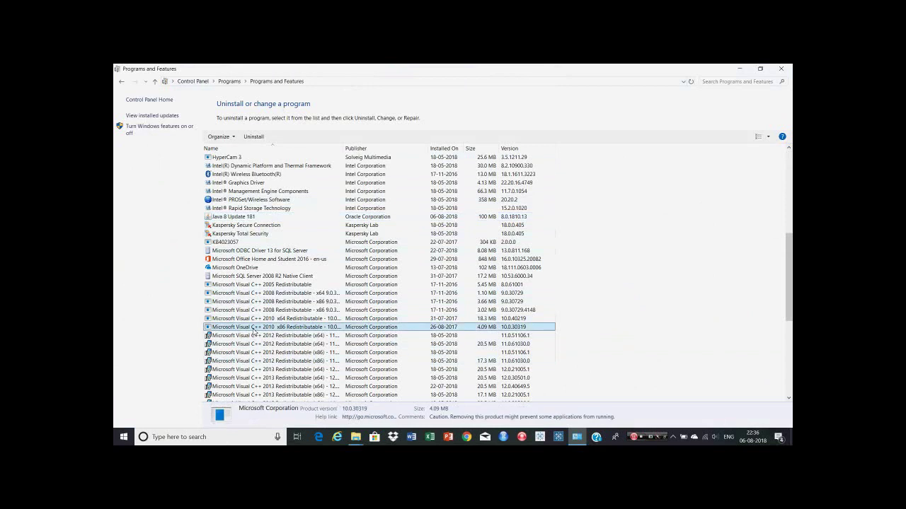
{"action": "left_click", "coordinate": [240, 219]}
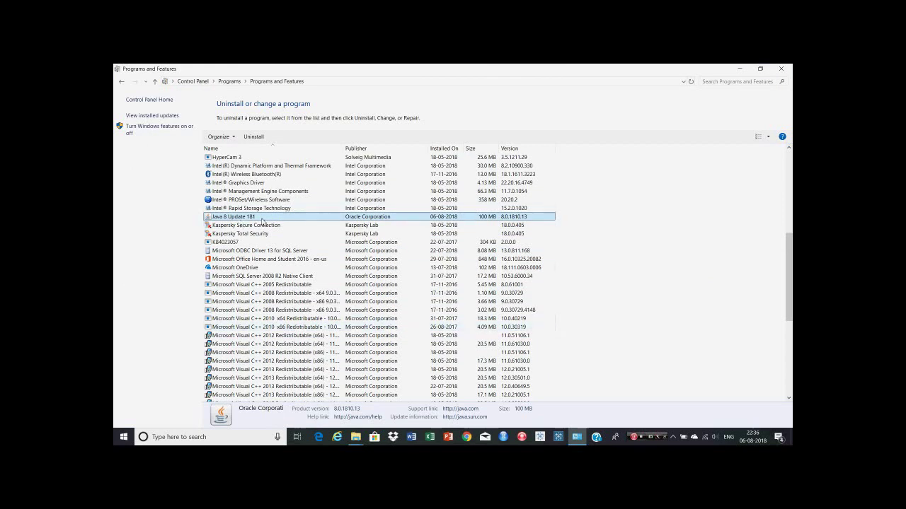
In Internet Explorer, search Google for 'download java jre'.
{"action": "left_click", "coordinate": [337, 437]}
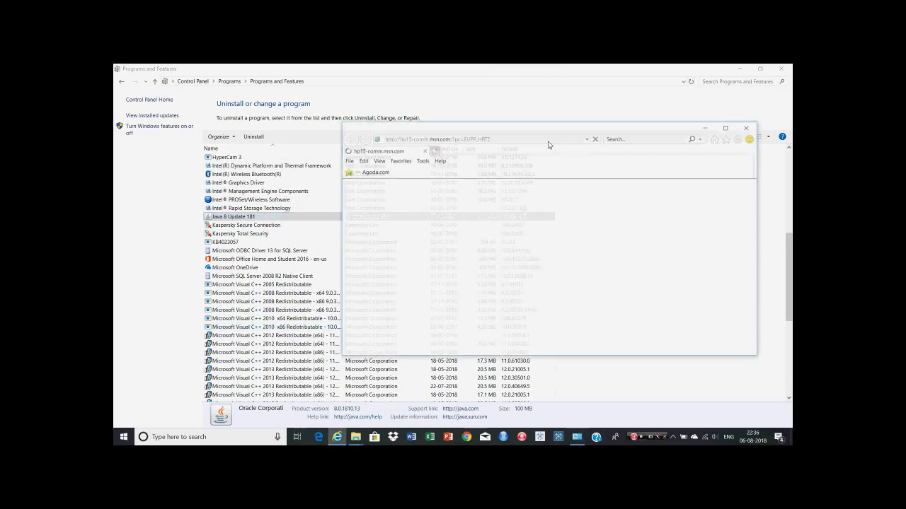
{"action": "left_click", "coordinate": [482, 139]}
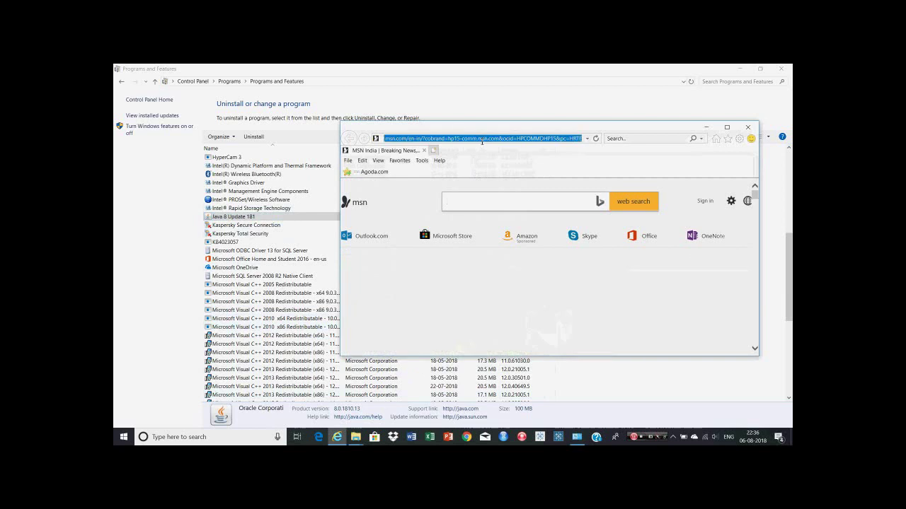
{"action": "type", "text": "google.com/"}
{"action": "key", "text": "Return"}
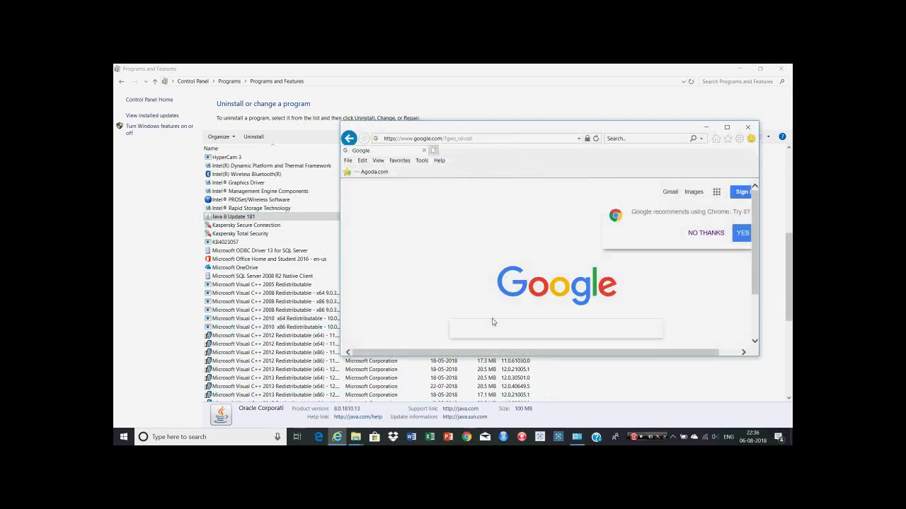
{"action": "left_click", "coordinate": [493, 322]}
{"action": "type", "text": "downo"}
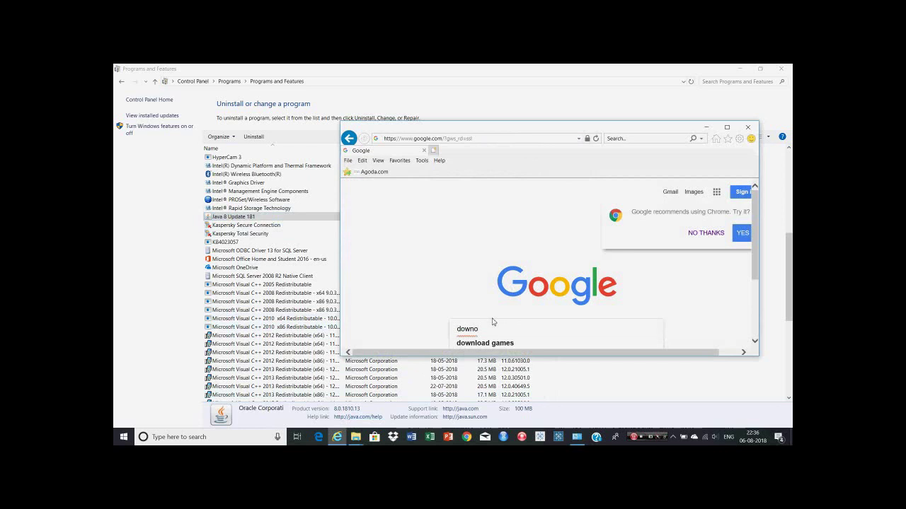
{"action": "key", "text": "BackSpace"}
{"action": "type", "text": "load java jre"}
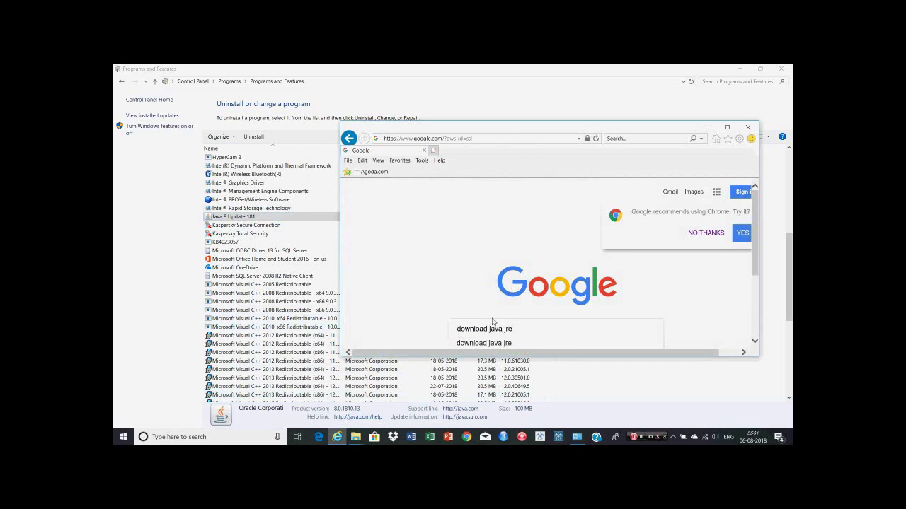
{"action": "key", "text": "Return"}
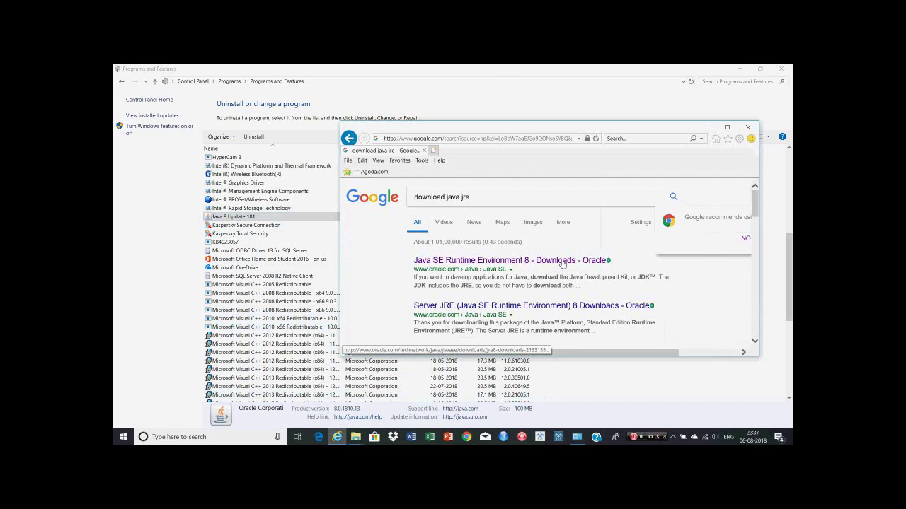
On Oracle's JRE 8 page, accept the licence and download the Windows x86 Offline installer.
{"action": "left_click", "coordinate": [562, 261]}
{"action": "scroll", "coordinate": [570, 258], "scroll_direction": "down", "scroll_amount": 3}
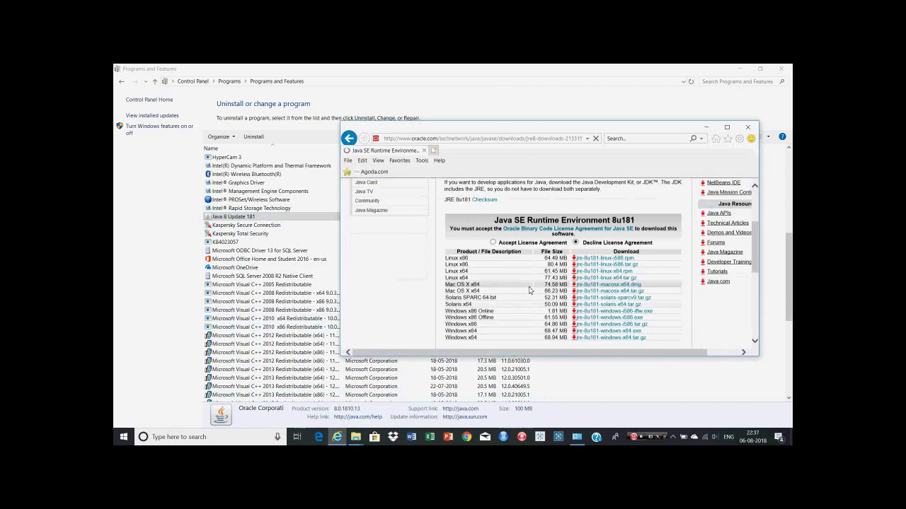
{"action": "left_click", "coordinate": [493, 218]}
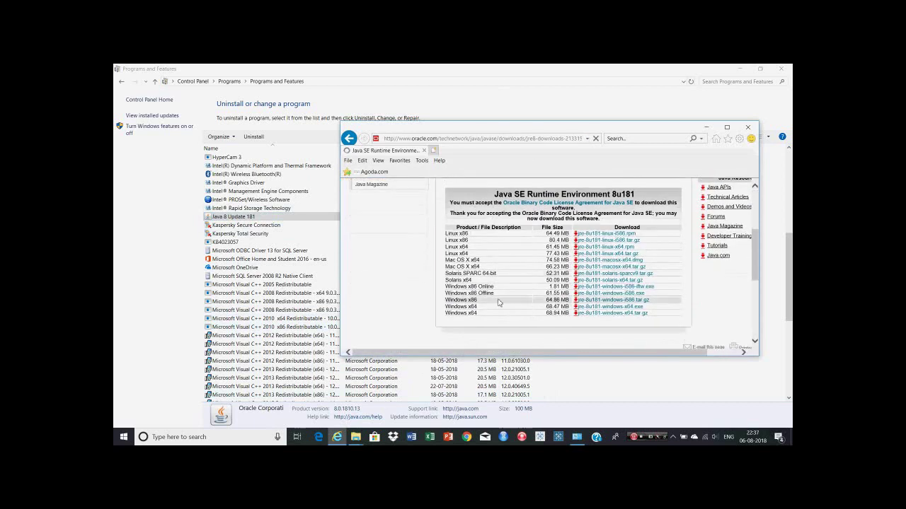
{"action": "left_click_drag", "start_coordinate": [446, 295], "coordinate": [660, 297]}
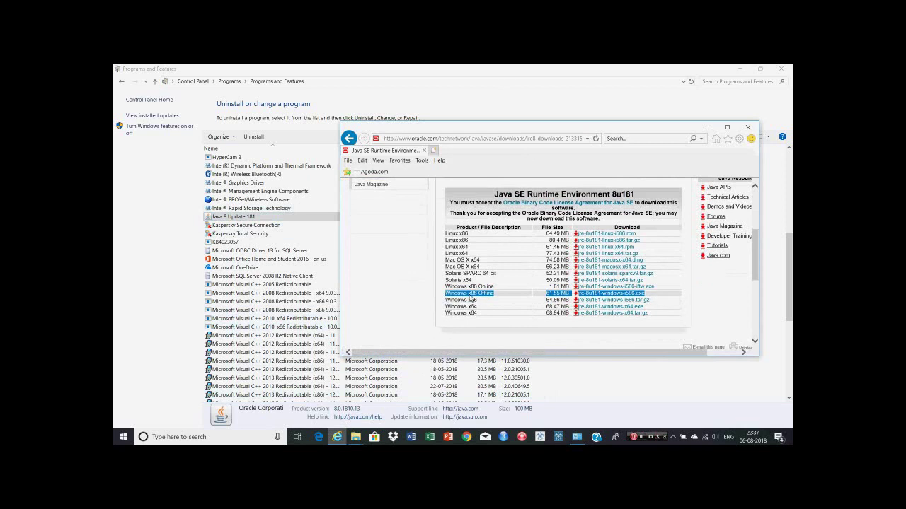
{"action": "left_click", "coordinate": [592, 296]}
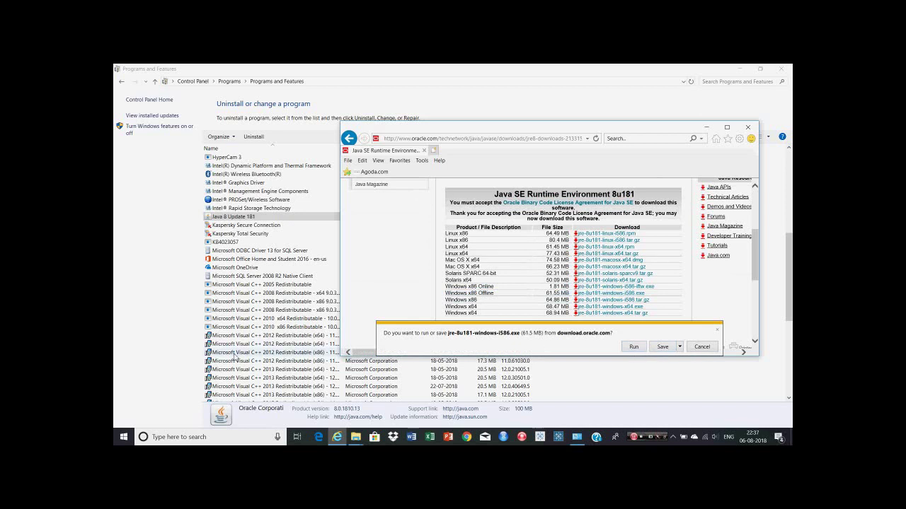
{"action": "left_click", "coordinate": [255, 329]}
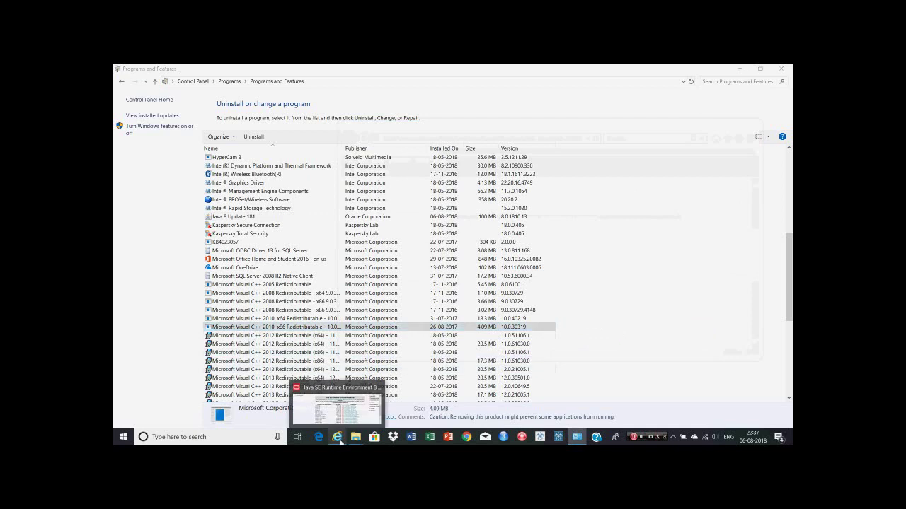
Search Google for the Visual C++ 2010 32bit redistributable download.
{"action": "left_click", "coordinate": [338, 437]}
{"action": "left_click", "coordinate": [348, 138]}
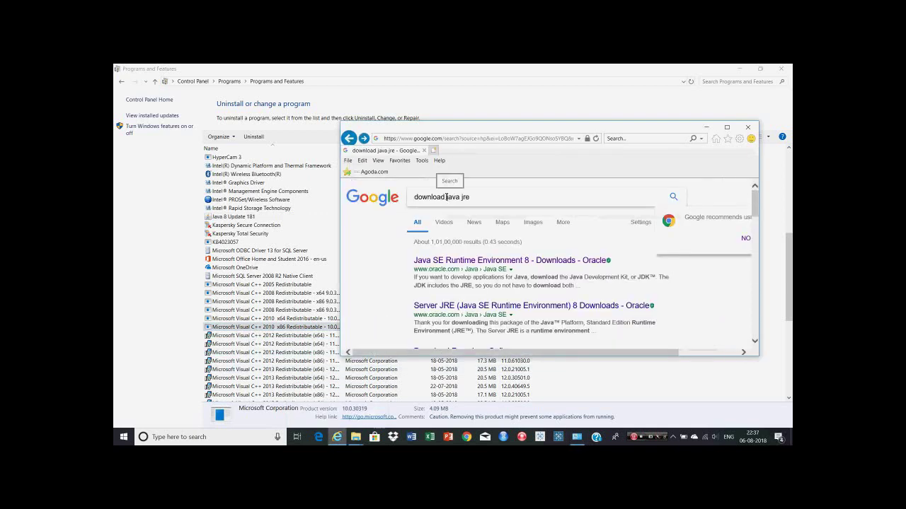
{"action": "left_click_drag", "start_coordinate": [446, 199], "coordinate": [498, 199]}
{"action": "type", "text": "vc++"}
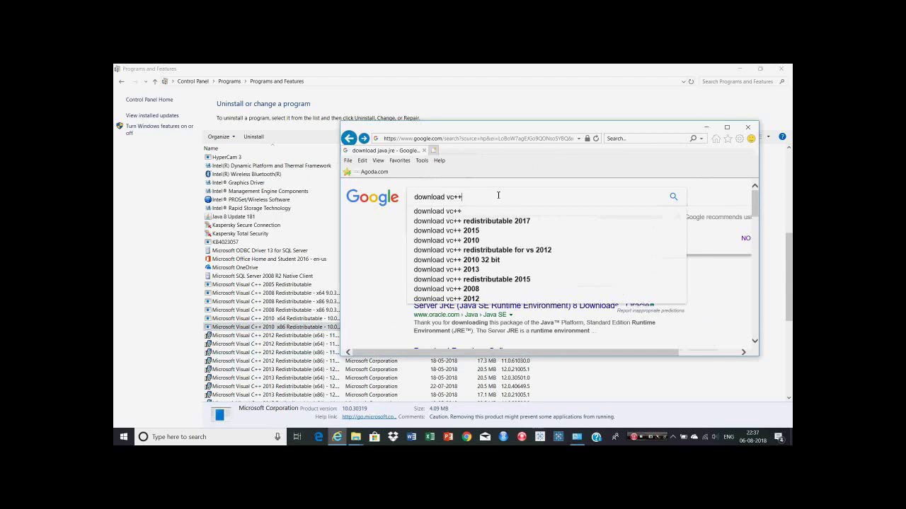
{"action": "key", "text": "Down"}
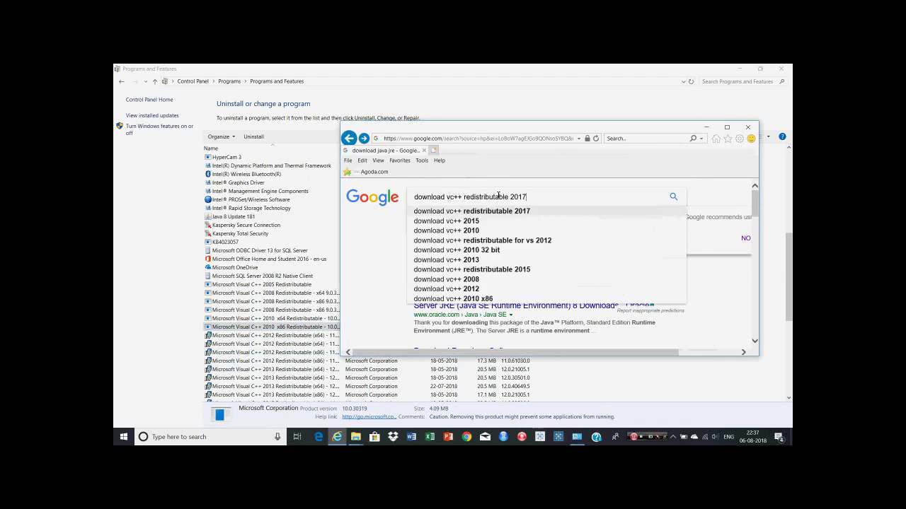
{"action": "left_click_drag", "start_coordinate": [465, 200], "coordinate": [573, 192]}
{"action": "key", "text": "Down"}
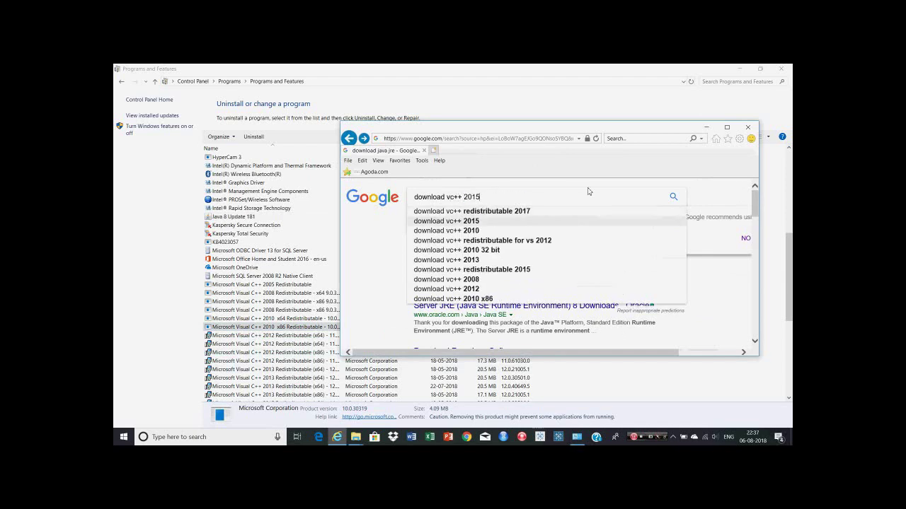
{"action": "key", "text": "BackSpace"}
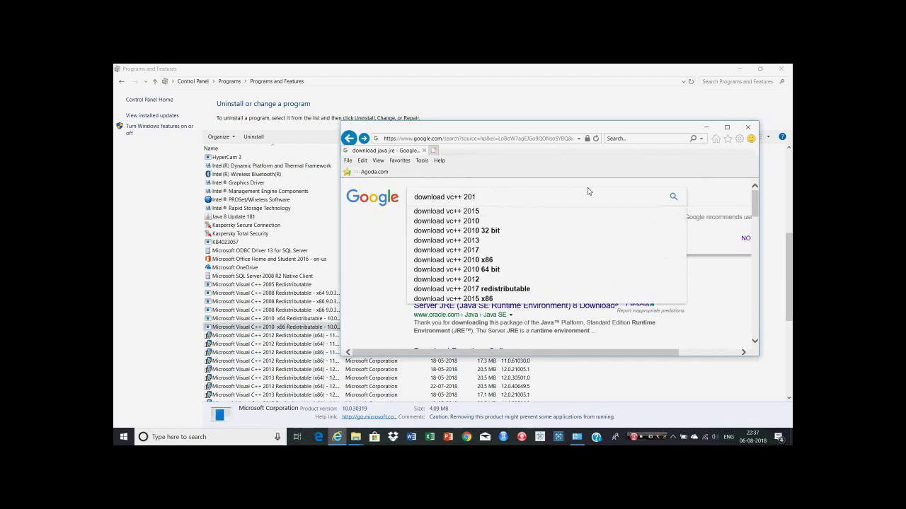
{"action": "type", "text": "0 32bit"}
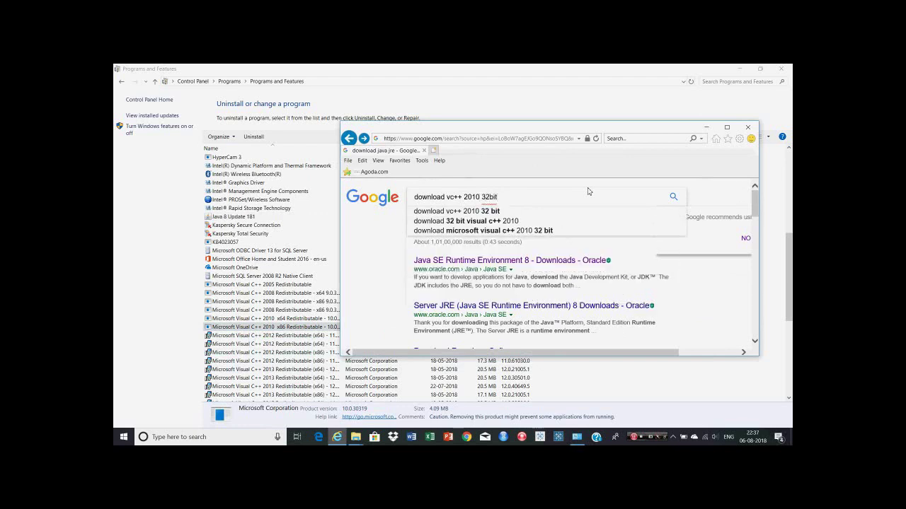
{"action": "key", "text": "Return"}
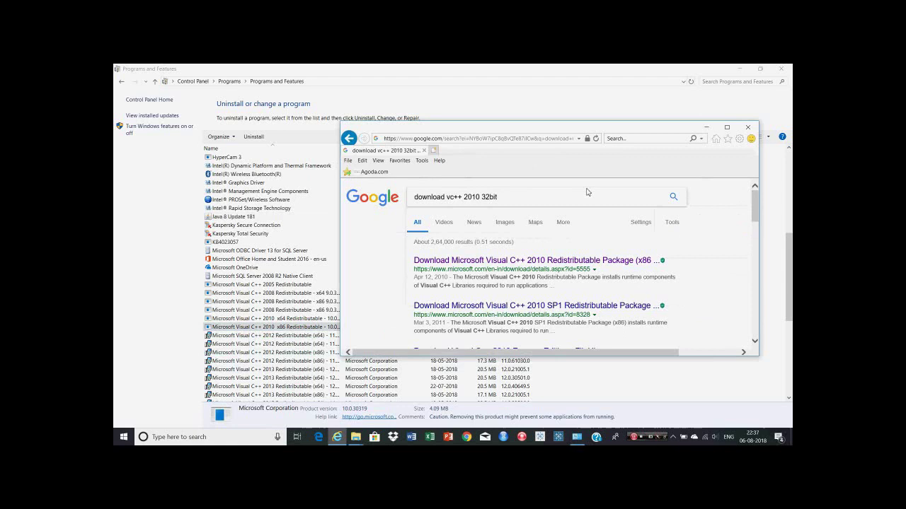
Download vcredist_x86.exe from the Microsoft Download Center page.
{"action": "left_click", "coordinate": [561, 264]}
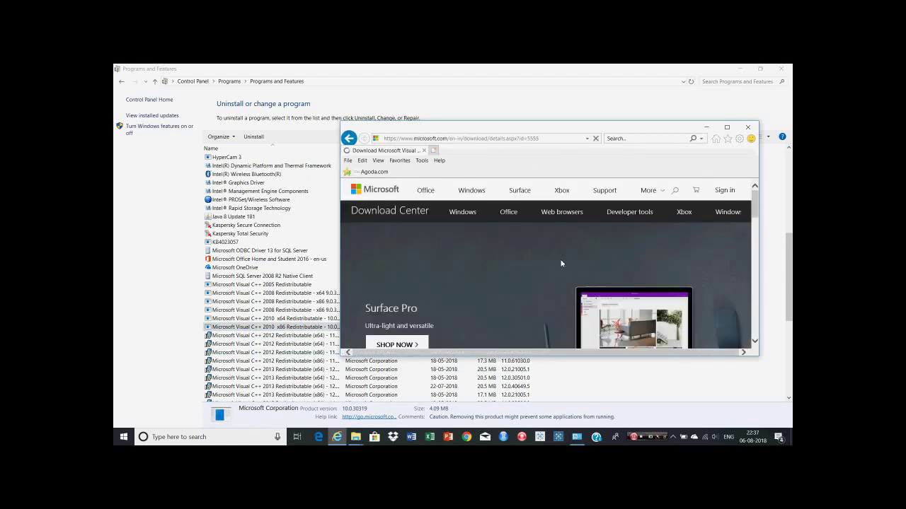
{"action": "scroll", "coordinate": [564, 263], "scroll_direction": "down", "scroll_amount": 3}
{"action": "scroll", "coordinate": [563, 263], "scroll_direction": "down", "scroll_amount": 4}
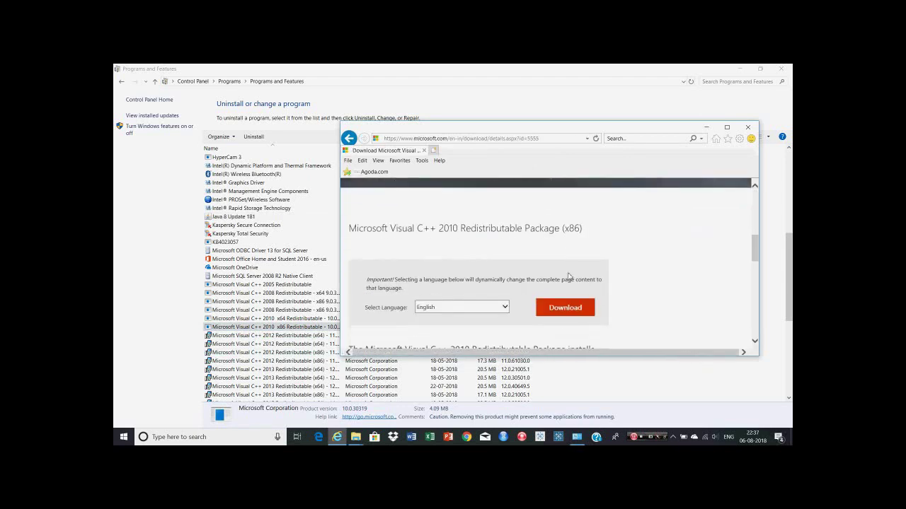
{"action": "left_click", "coordinate": [565, 309]}
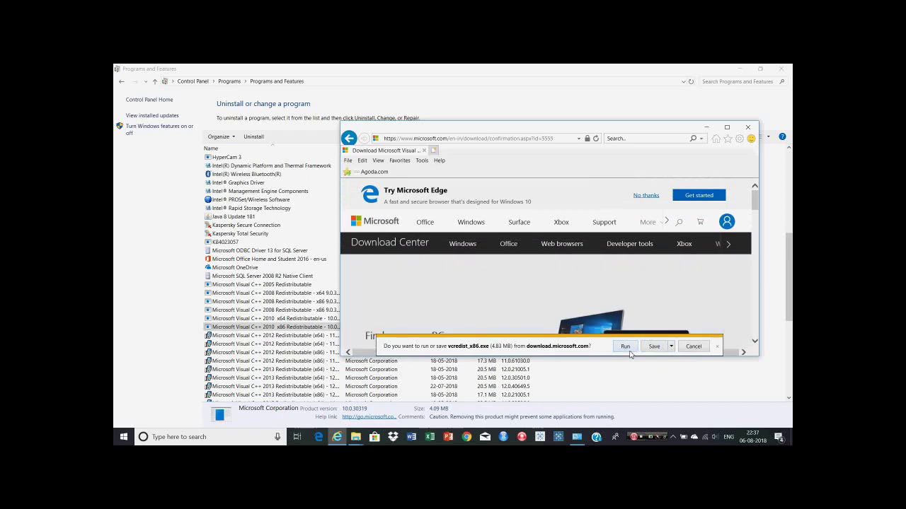
Close the Internet Explorer and Programs and Features windows.
{"action": "left_click", "coordinate": [742, 130]}
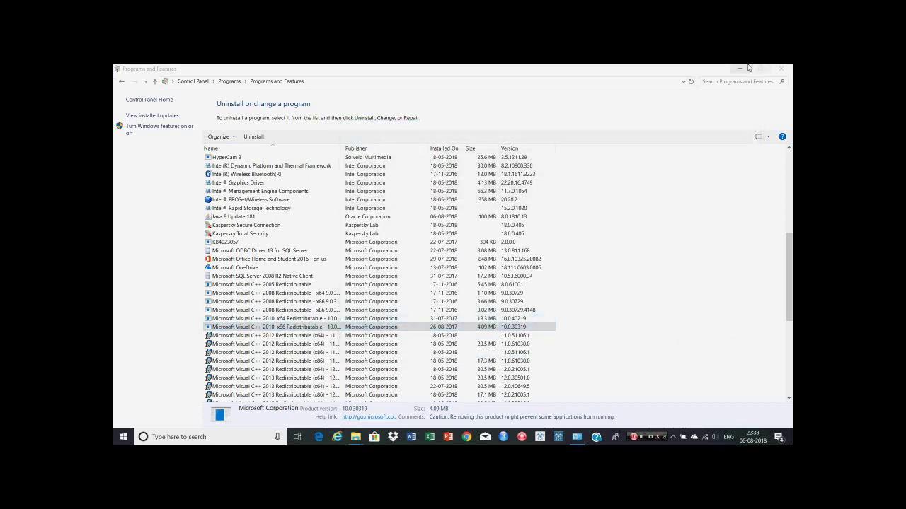
{"action": "left_click", "coordinate": [782, 70]}
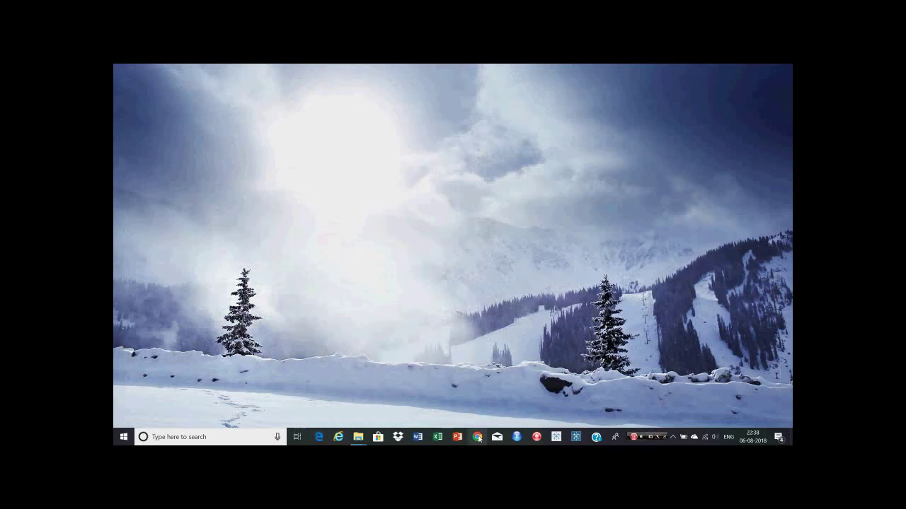
Launch Internet Explorer as administrator from the taskbar and maximize it.
{"action": "right_click", "coordinate": [340, 439]}
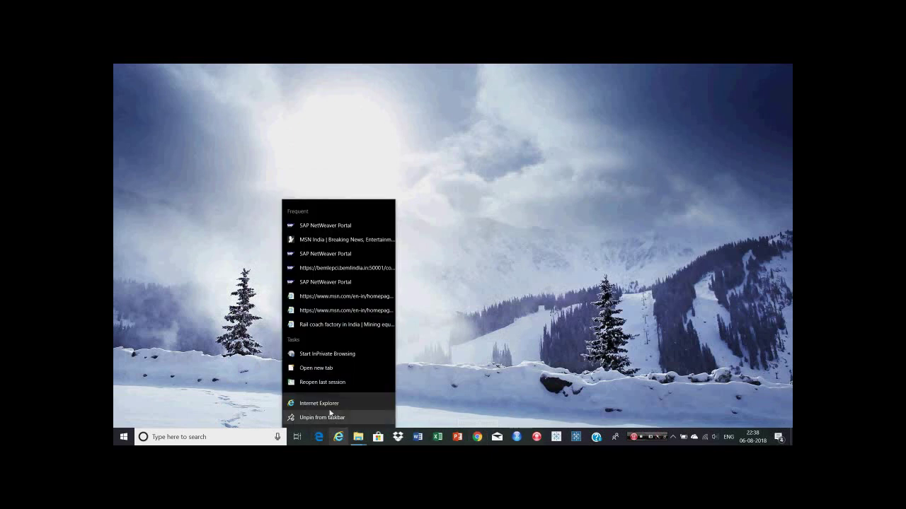
{"action": "right_click", "coordinate": [332, 404]}
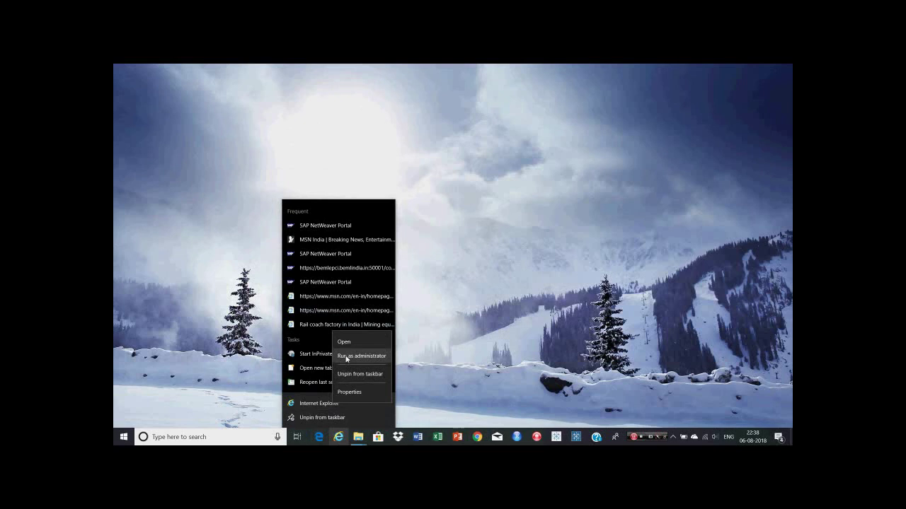
{"action": "left_click", "coordinate": [346, 356]}
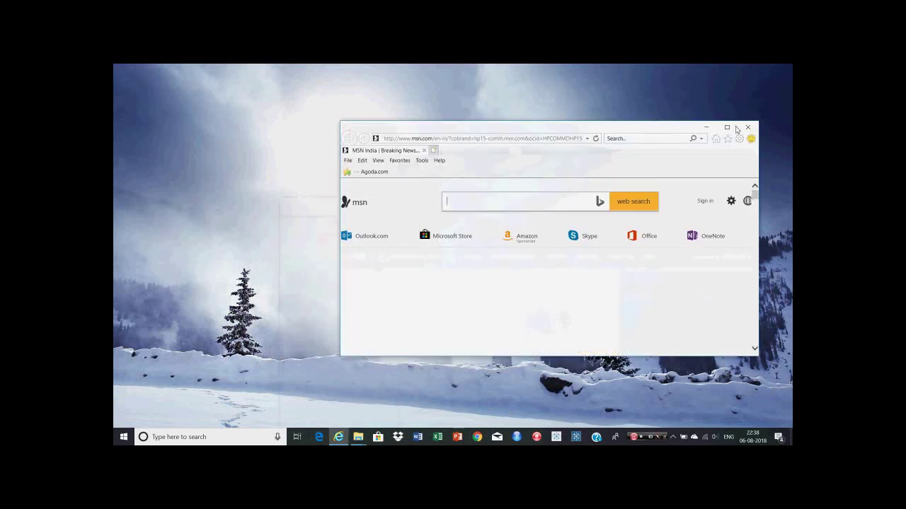
{"action": "left_click", "coordinate": [727, 127]}
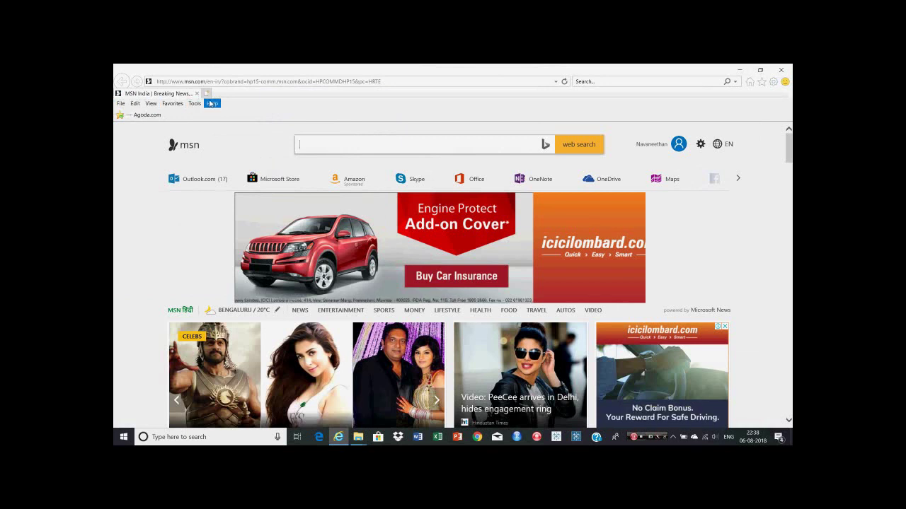
{"action": "right_click", "coordinate": [247, 105]}
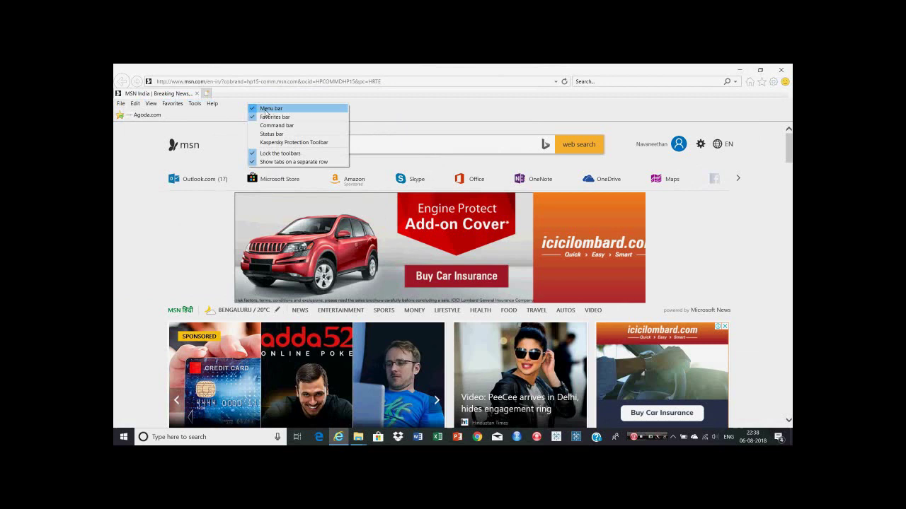
{"action": "left_click", "coordinate": [213, 104]}
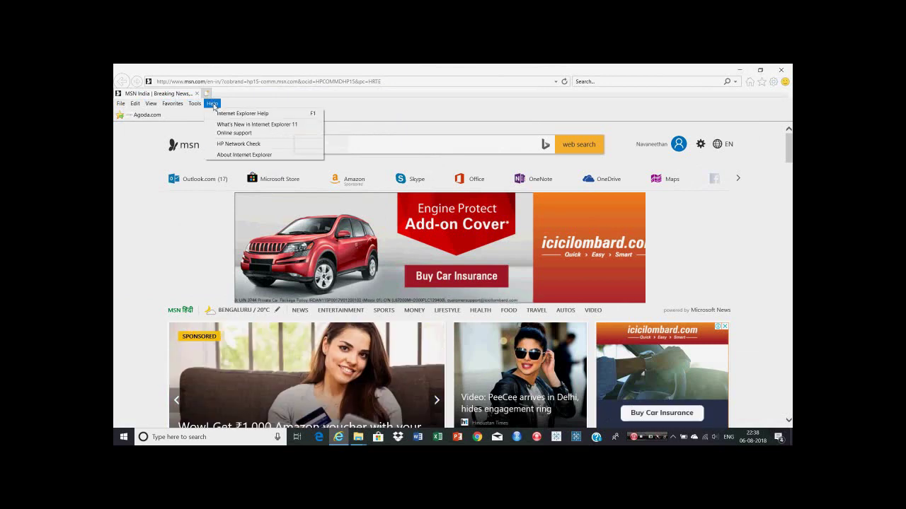
{"action": "left_click", "coordinate": [240, 155]}
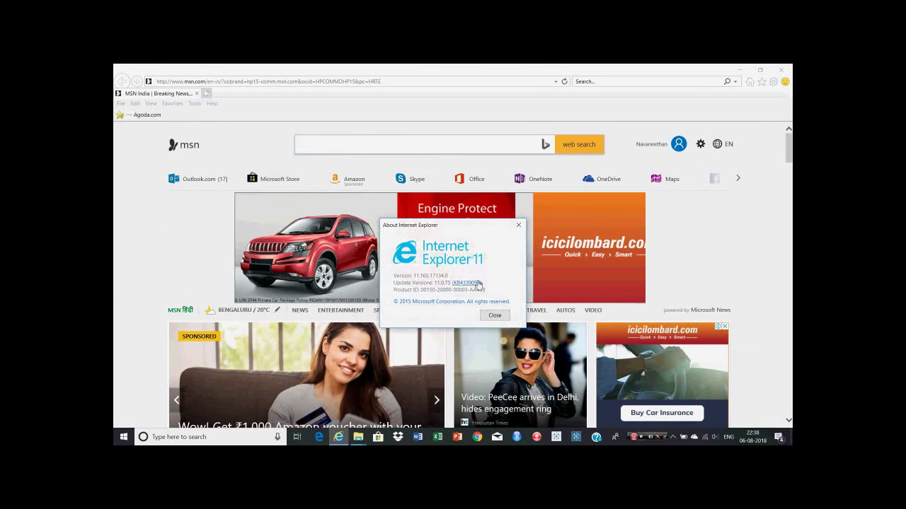
{"action": "left_click", "coordinate": [492, 316]}
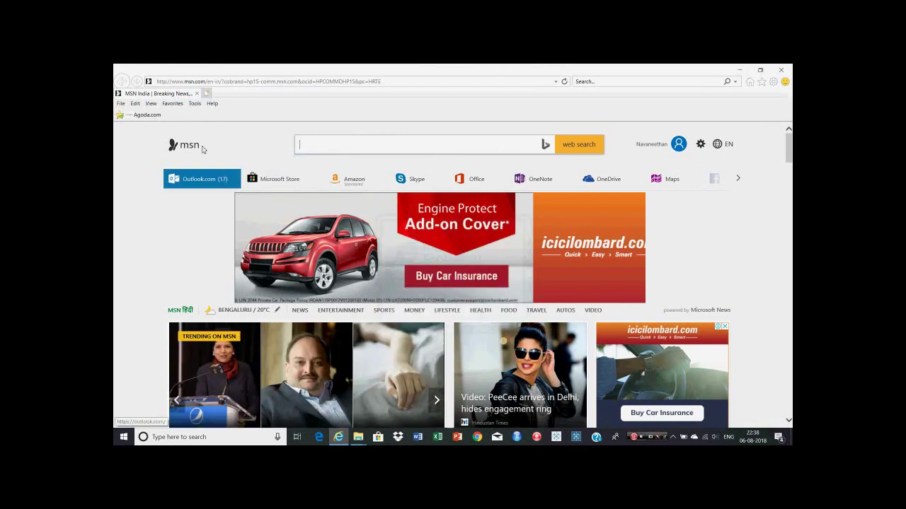
{"action": "left_click", "coordinate": [195, 104]}
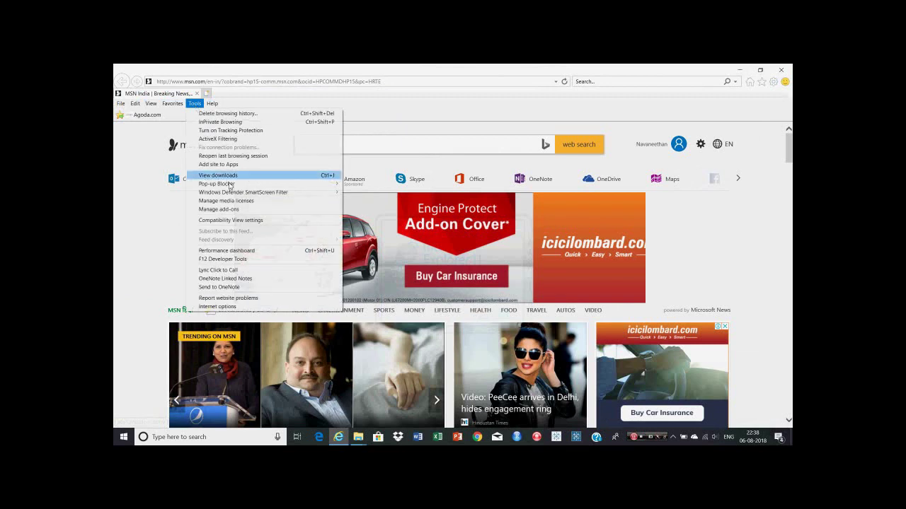
{"action": "mouse_move", "coordinate": [243, 185]}
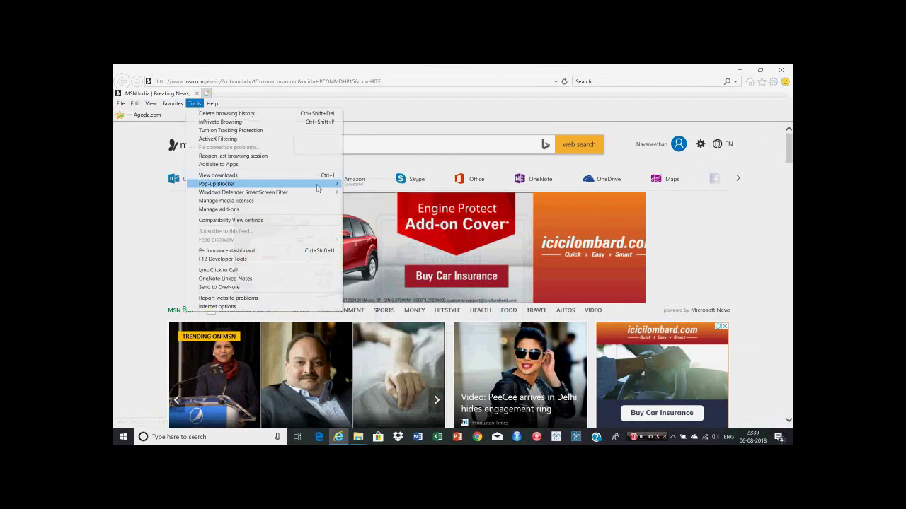
{"action": "mouse_move", "coordinate": [320, 187]}
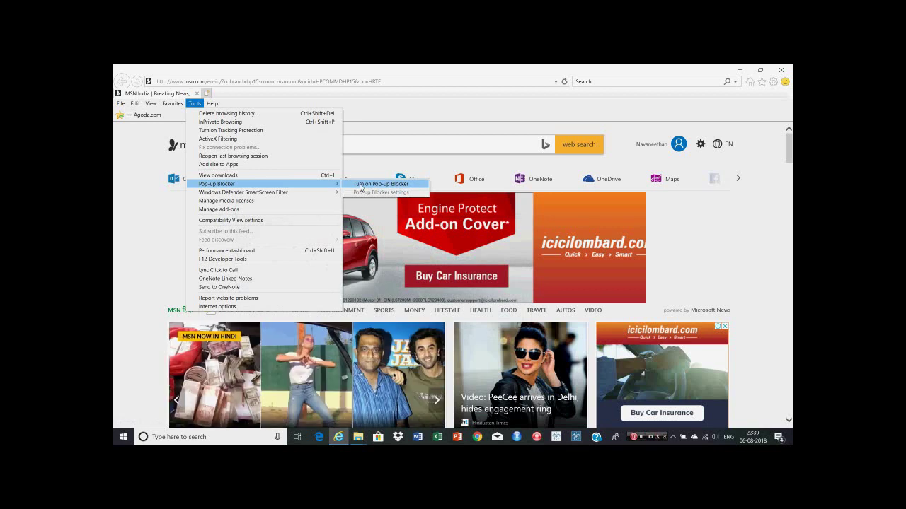
{"action": "left_click", "coordinate": [249, 210]}
{"action": "scroll", "coordinate": [622, 266], "scroll_direction": "down", "scroll_amount": 3}
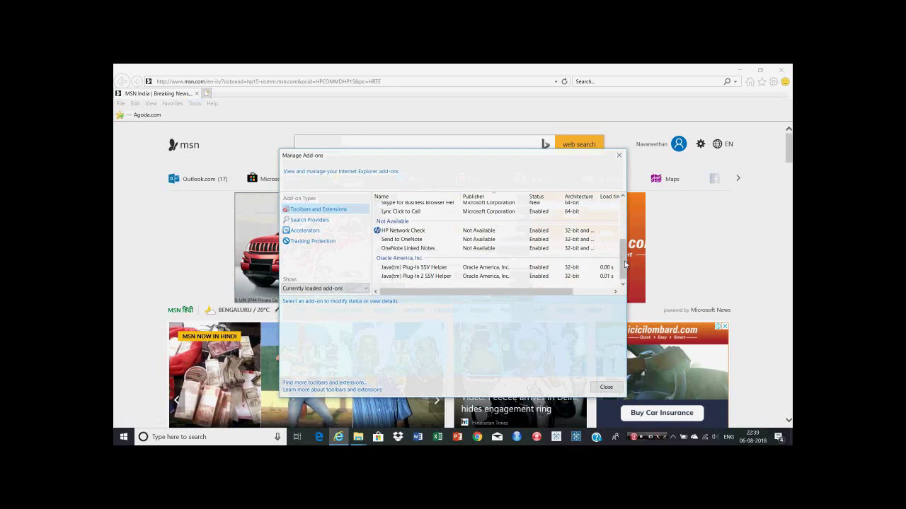
{"action": "left_click", "coordinate": [501, 268]}
{"action": "left_click", "coordinate": [499, 275]}
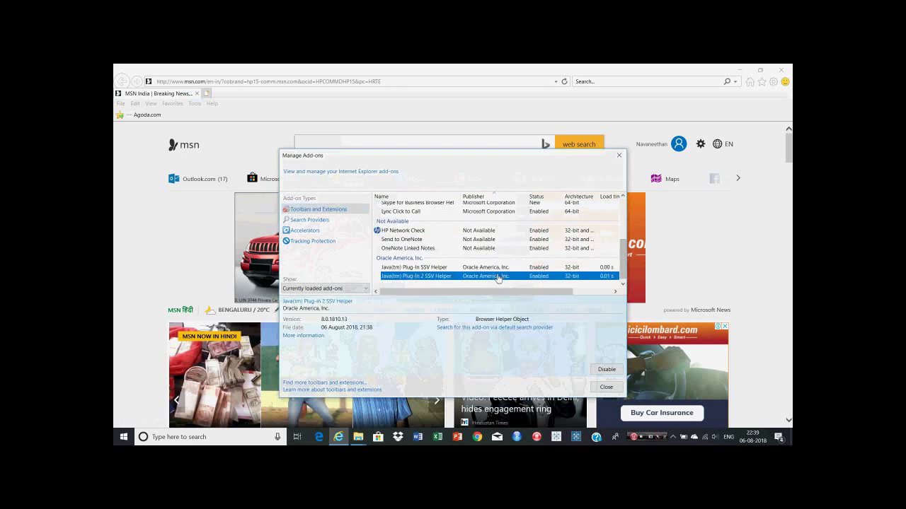
{"action": "left_click", "coordinate": [518, 267]}
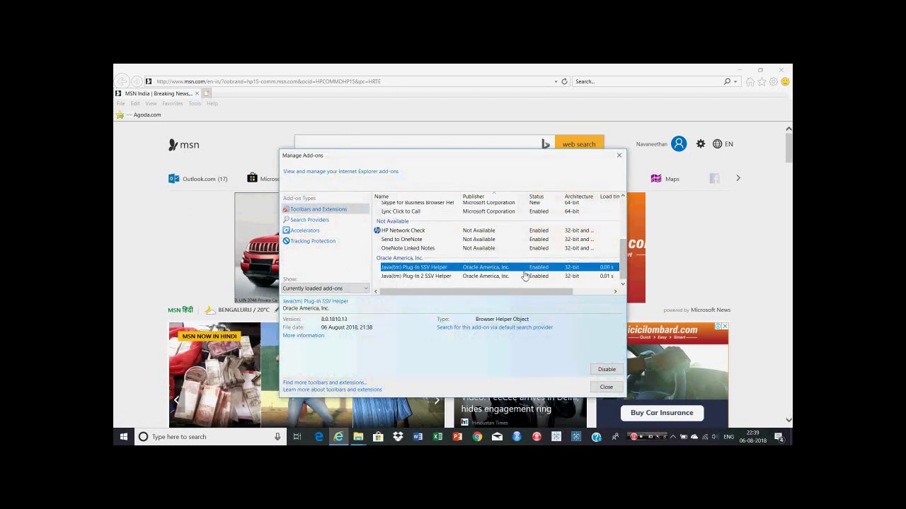
{"action": "left_click", "coordinate": [606, 387]}
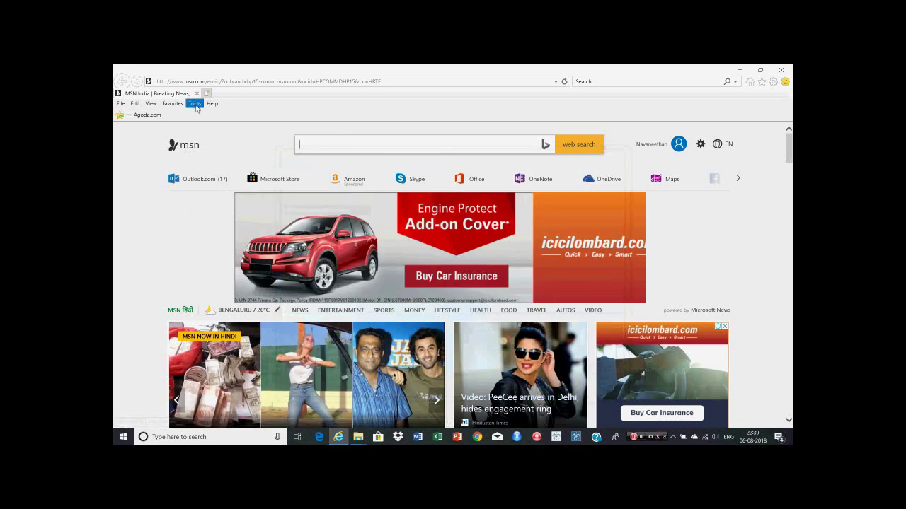
Open Internet Options and select the Trusted sites zone on the Security tab.
{"action": "left_click", "coordinate": [194, 103]}
{"action": "left_click", "coordinate": [217, 306]}
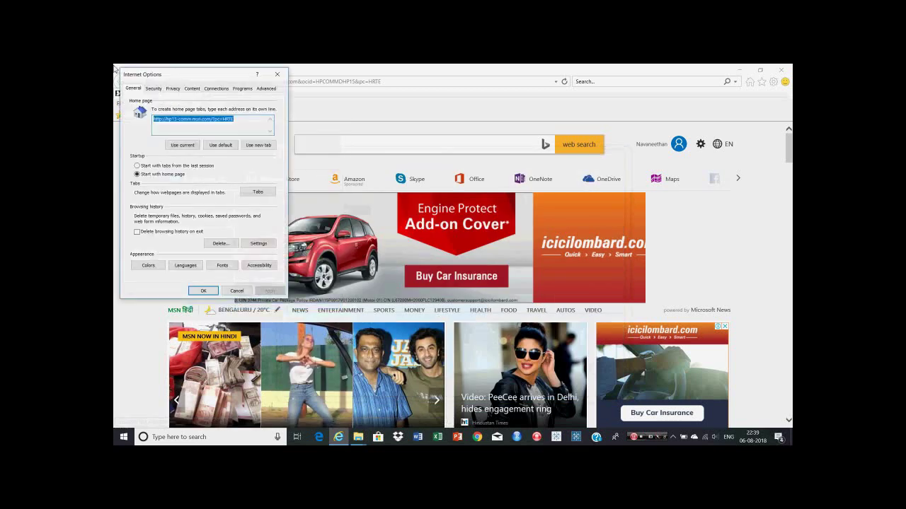
{"action": "left_click", "coordinate": [154, 89]}
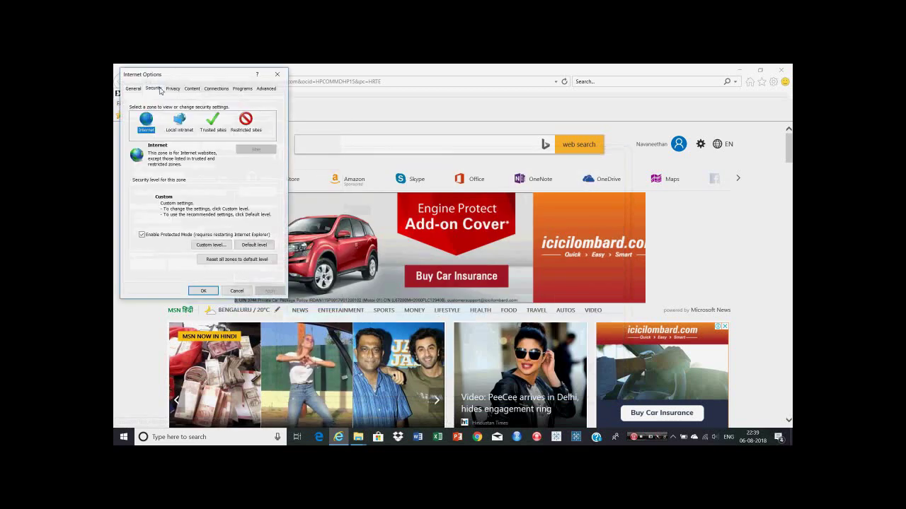
{"action": "left_click", "coordinate": [213, 121]}
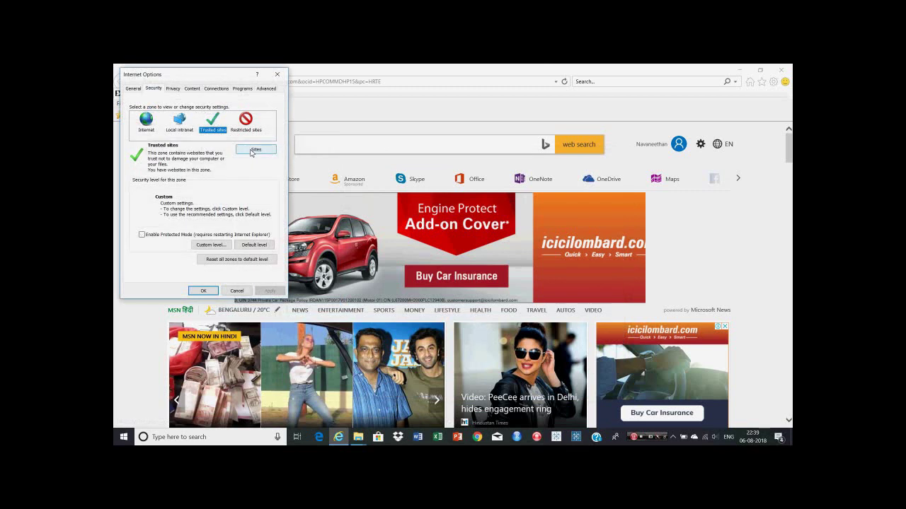
{"action": "left_click", "coordinate": [255, 150]}
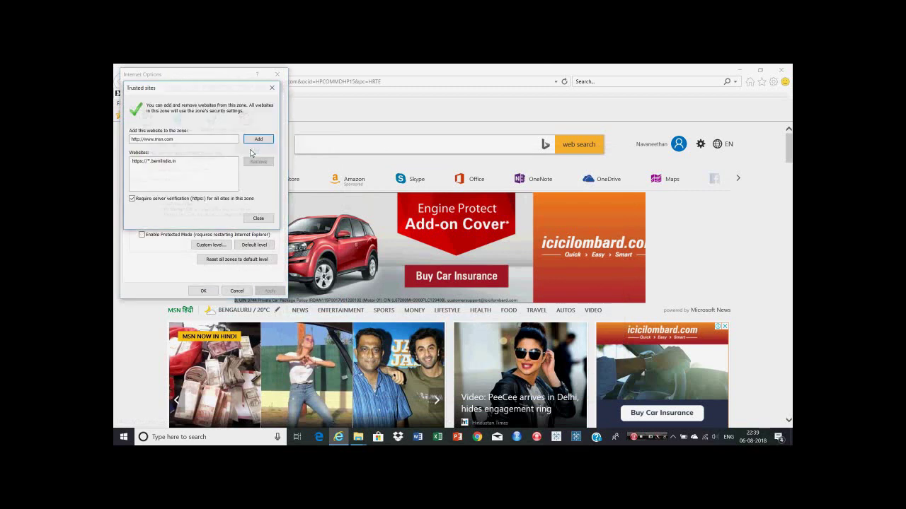
{"action": "left_click", "coordinate": [163, 162]}
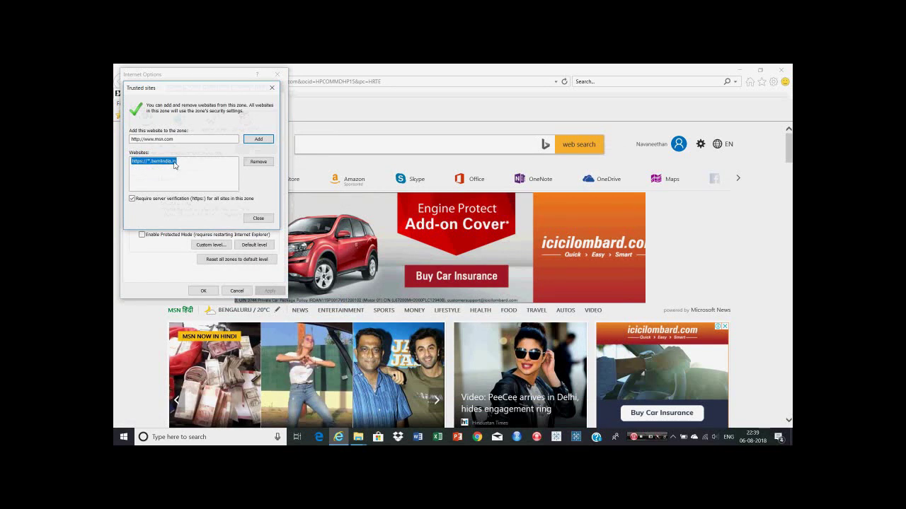
{"action": "left_click", "coordinate": [168, 139]}
{"action": "double_click", "coordinate": [168, 139]}
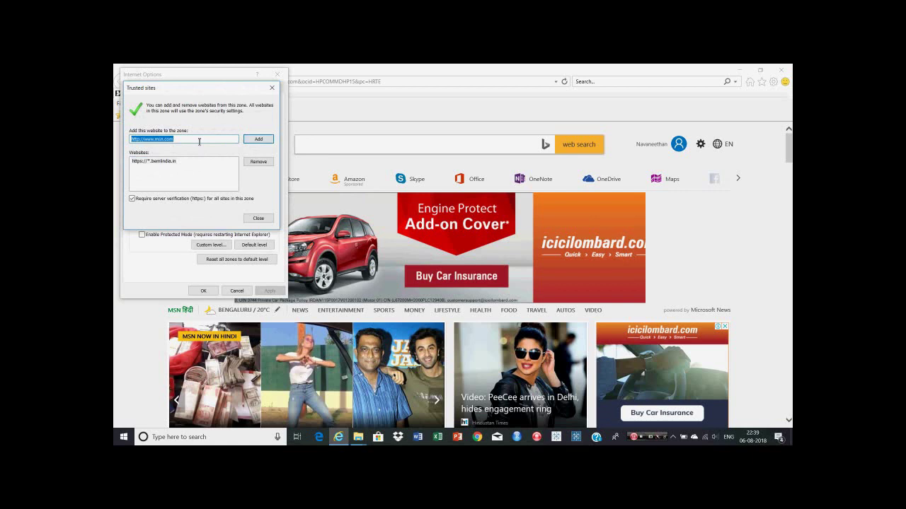
{"action": "type", "text": "https:/"}
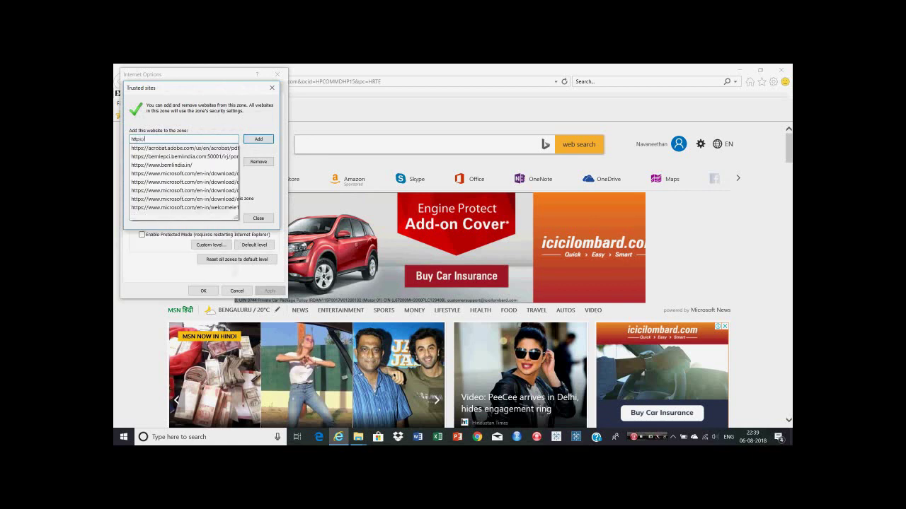
{"action": "type", "text": "/*.bemlindia.in"}
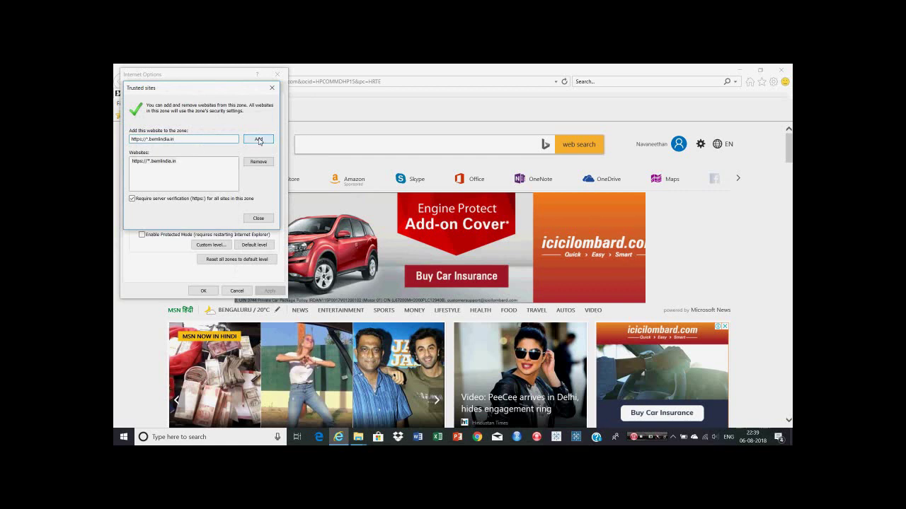
{"action": "left_click", "coordinate": [258, 218]}
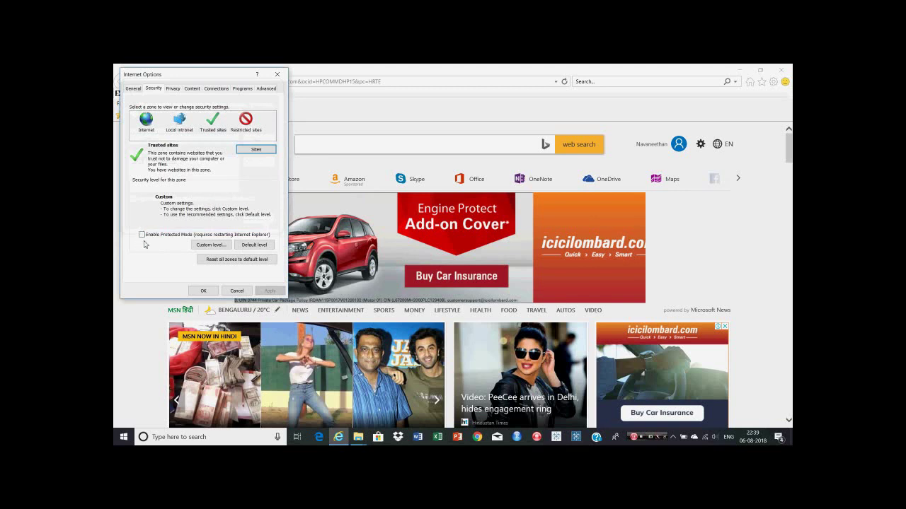
In the Trusted sites custom level, enable signed and unsigned ActiveX control downloads.
{"action": "left_click", "coordinate": [208, 245]}
{"action": "scroll", "coordinate": [172, 175], "scroll_direction": "down", "scroll_amount": 5}
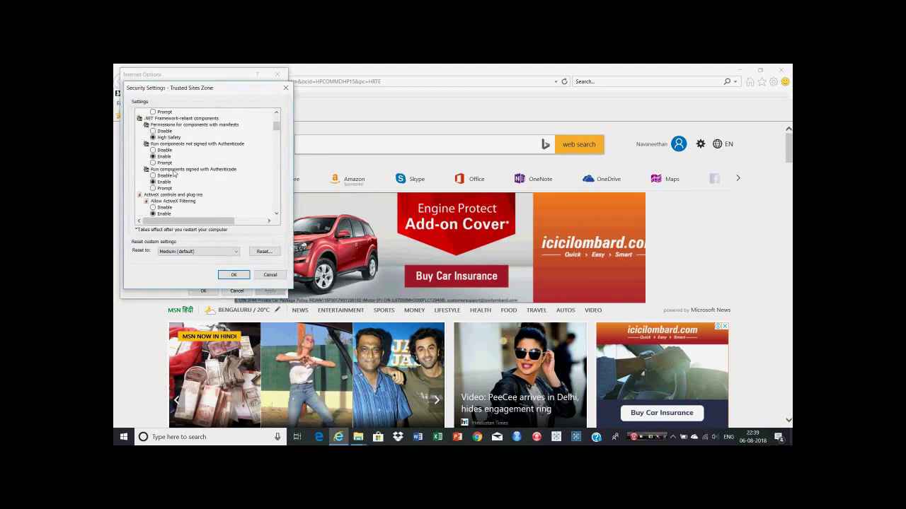
{"action": "scroll", "coordinate": [172, 175], "scroll_direction": "down", "scroll_amount": 1}
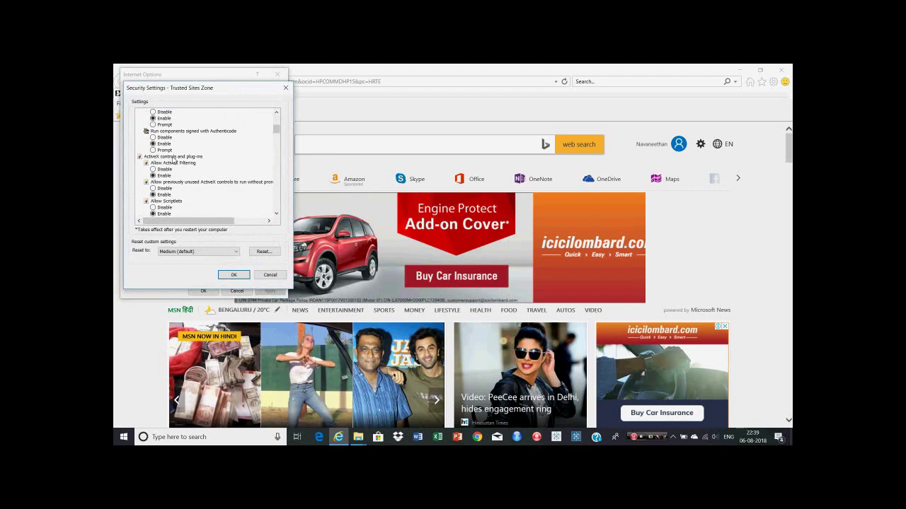
{"action": "left_click", "coordinate": [172, 157]}
{"action": "scroll", "coordinate": [199, 153], "scroll_direction": "down", "scroll_amount": 2}
{"action": "left_click", "coordinate": [174, 164]}
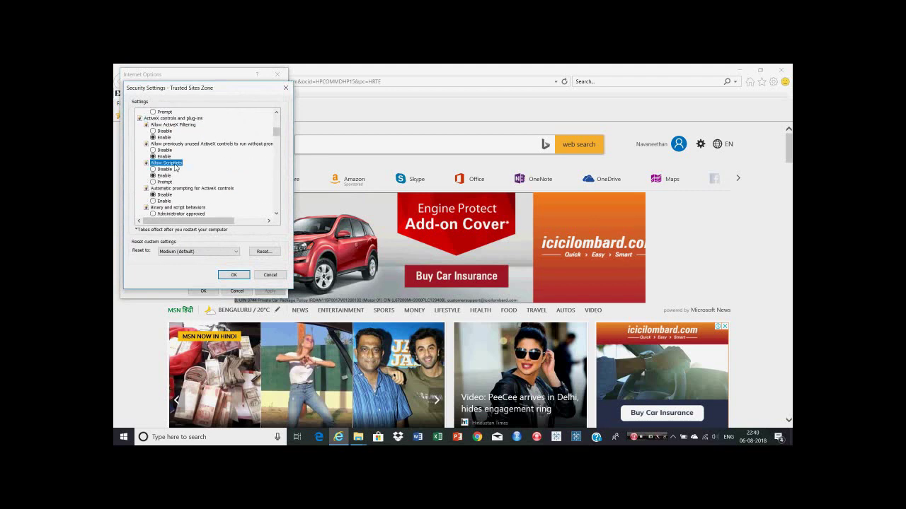
{"action": "scroll", "coordinate": [167, 182], "scroll_direction": "down", "scroll_amount": 6}
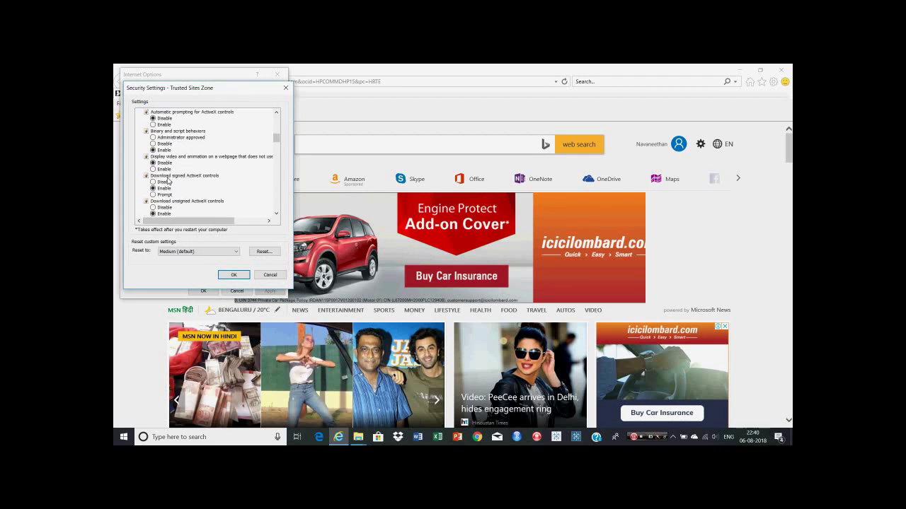
{"action": "left_click", "coordinate": [164, 138]}
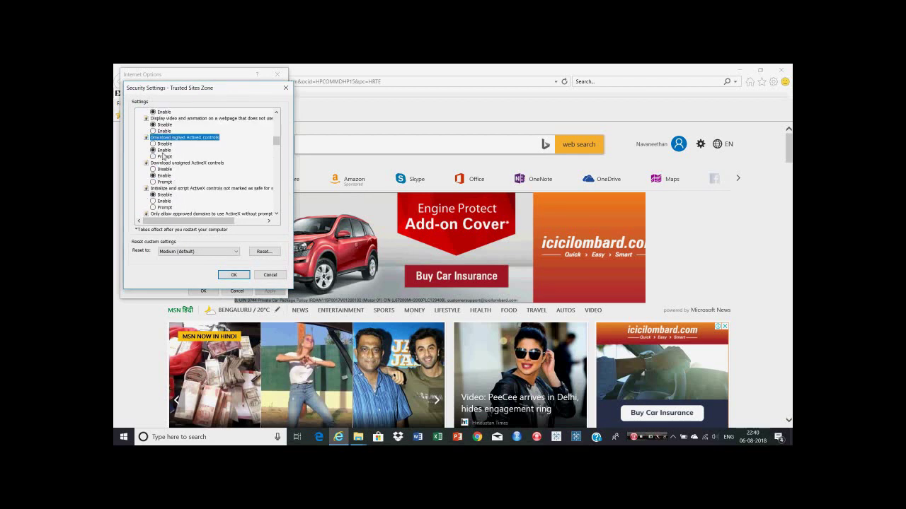
{"action": "left_click", "coordinate": [162, 152]}
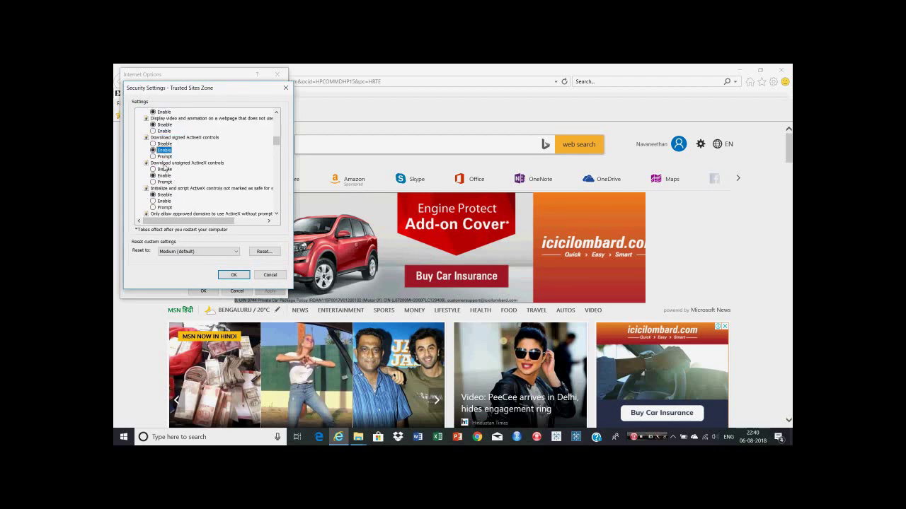
{"action": "left_click", "coordinate": [165, 164]}
{"action": "left_click", "coordinate": [167, 176]}
Set mixed content to enabled, disable Pop-up Blocker and SmartScreen, and save the settings.
{"action": "scroll", "coordinate": [168, 178], "scroll_direction": "down", "scroll_amount": 12}
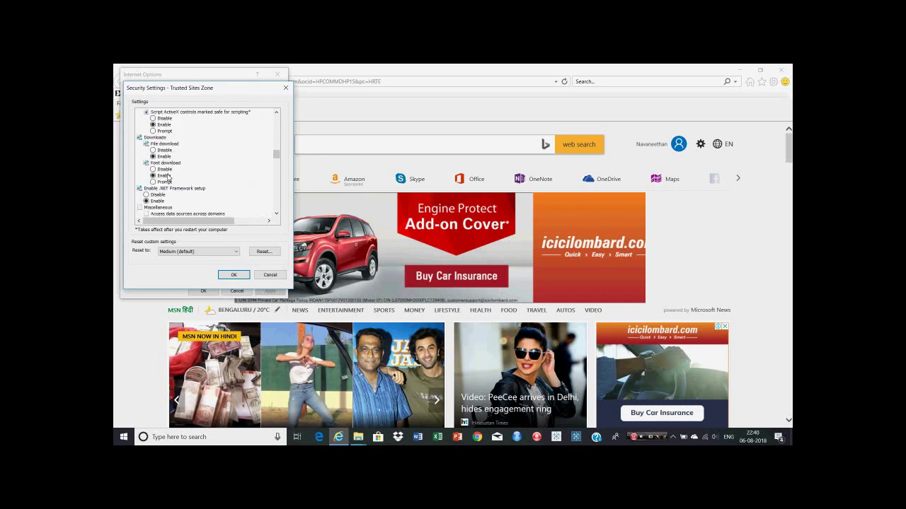
{"action": "scroll", "coordinate": [168, 177], "scroll_direction": "down", "scroll_amount": 8}
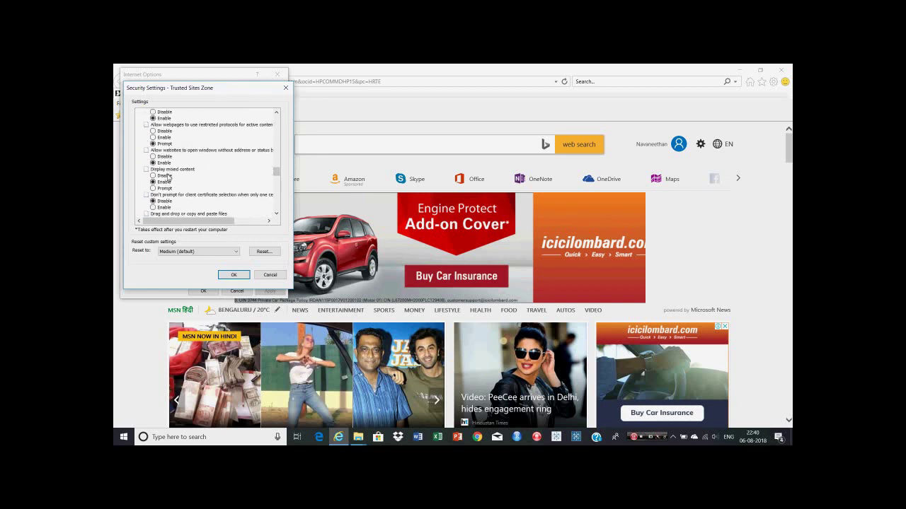
{"action": "left_click", "coordinate": [169, 171]}
{"action": "scroll", "coordinate": [171, 181], "scroll_direction": "down", "scroll_amount": 6}
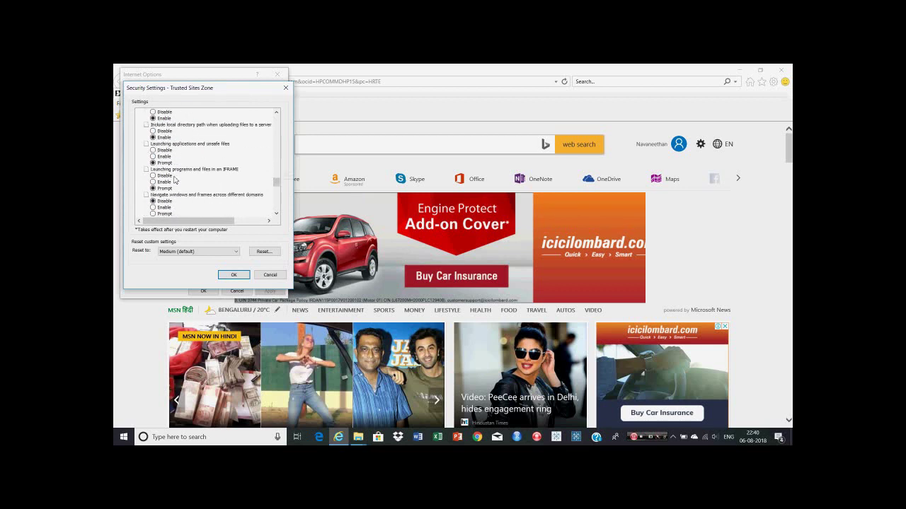
{"action": "scroll", "coordinate": [173, 179], "scroll_direction": "down", "scroll_amount": 6}
{"action": "left_click", "coordinate": [166, 151]}
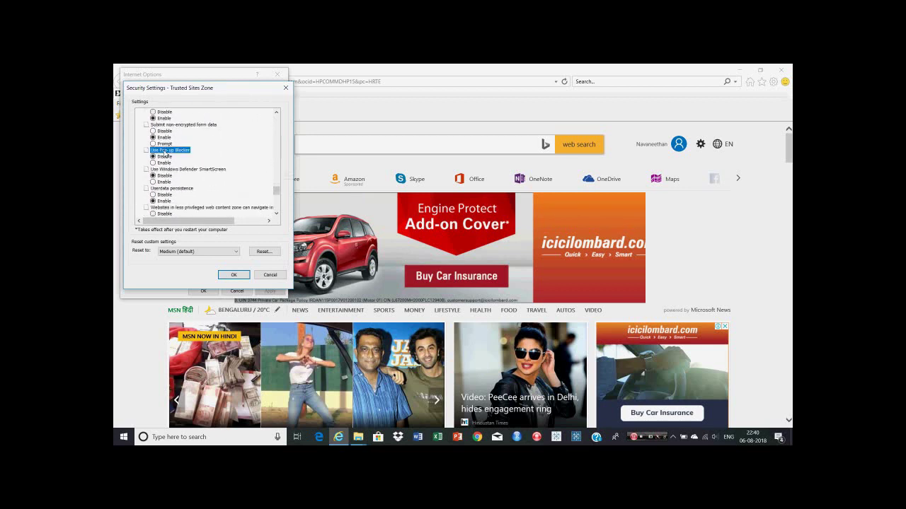
{"action": "left_click", "coordinate": [167, 157]}
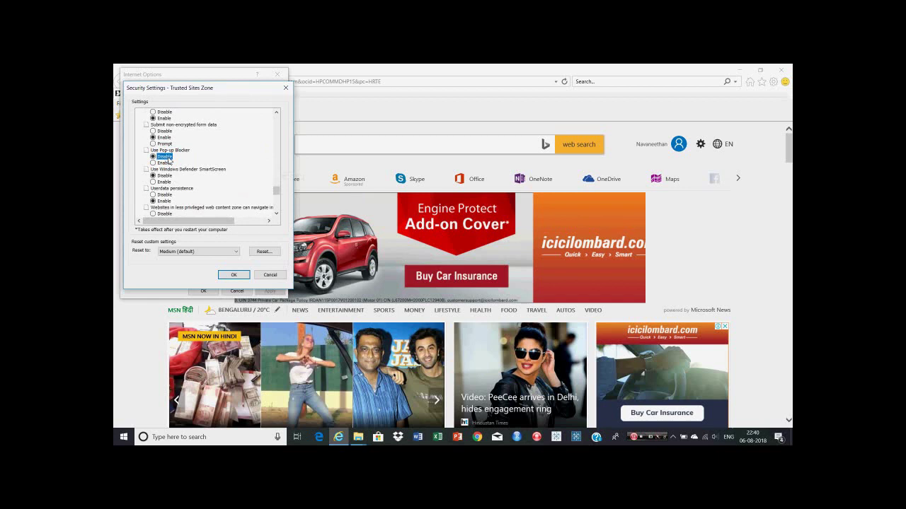
{"action": "left_click", "coordinate": [169, 170]}
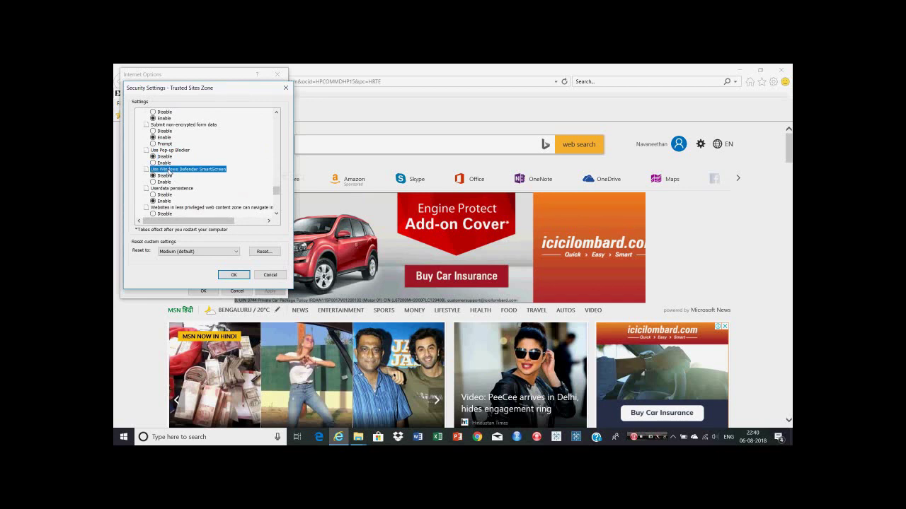
{"action": "left_click", "coordinate": [166, 177]}
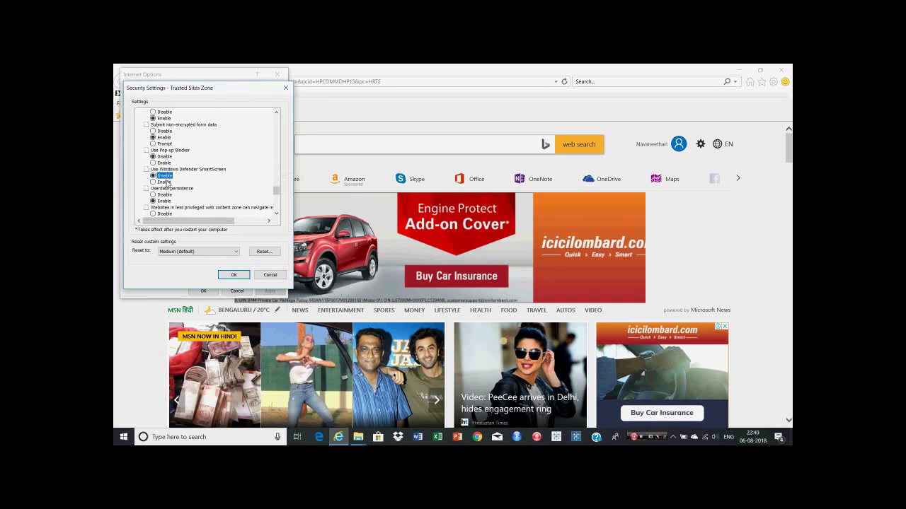
{"action": "left_click", "coordinate": [234, 275]}
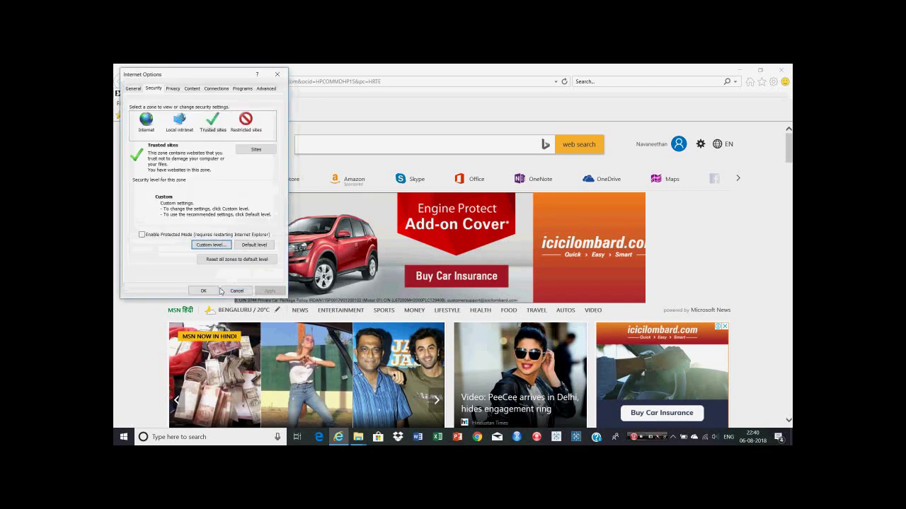
Confirm Internet Options, close the browser, and reopen Internet Explorer with Run as administrator.
{"action": "left_click", "coordinate": [203, 291]}
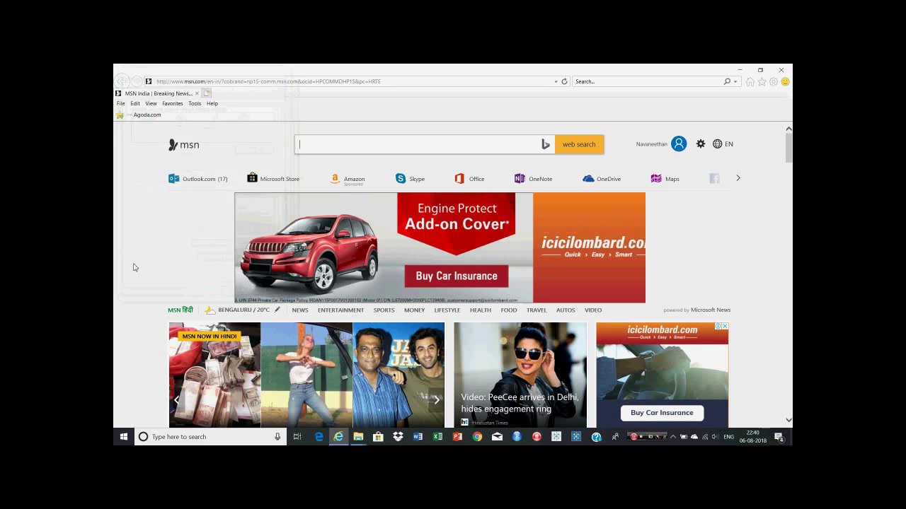
{"action": "left_click", "coordinate": [781, 70]}
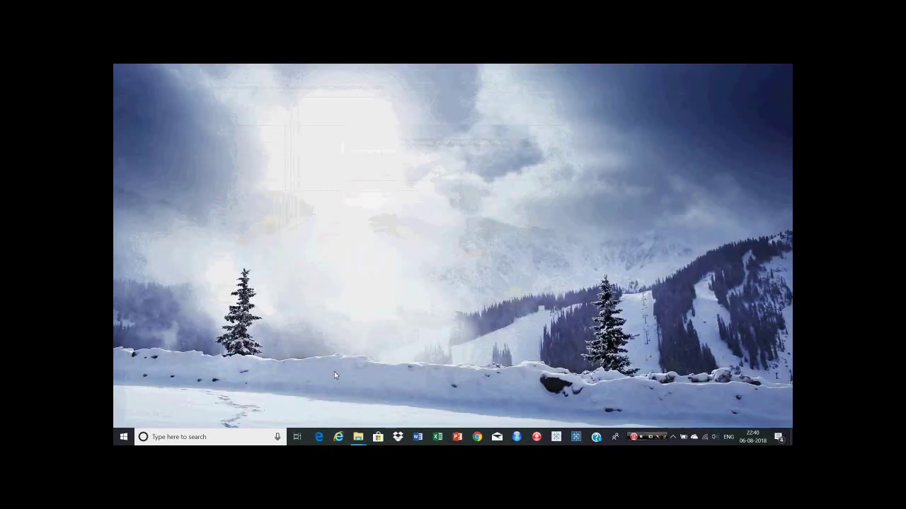
{"action": "right_click", "coordinate": [338, 436]}
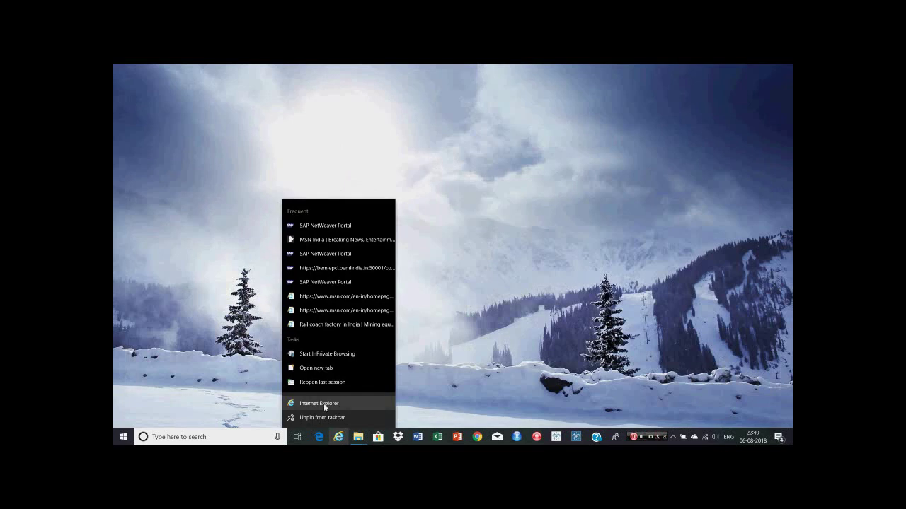
{"action": "right_click", "coordinate": [325, 404]}
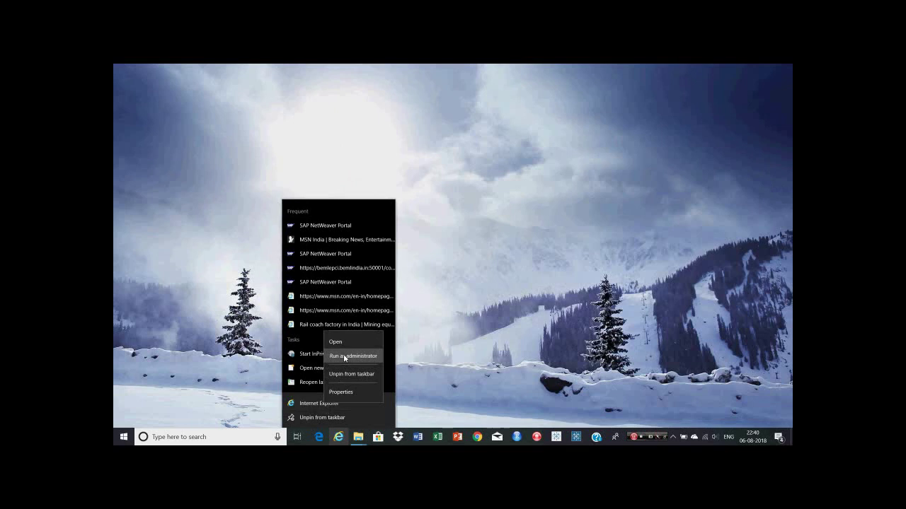
{"action": "left_click", "coordinate": [344, 356]}
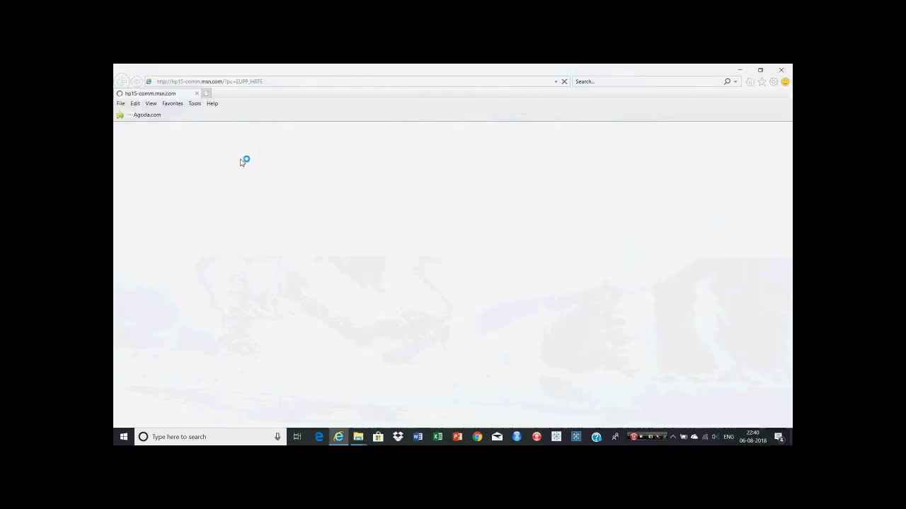
{"action": "left_click", "coordinate": [234, 83]}
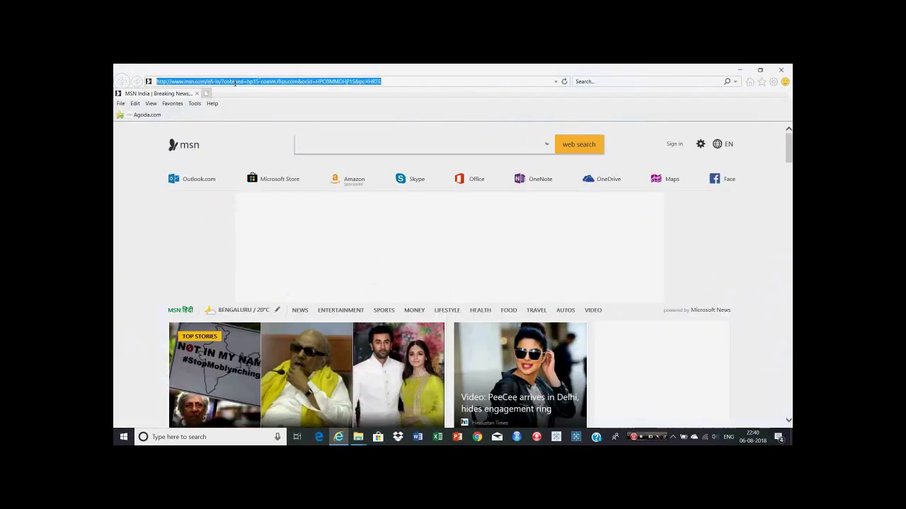
{"action": "type", "text": "www."}
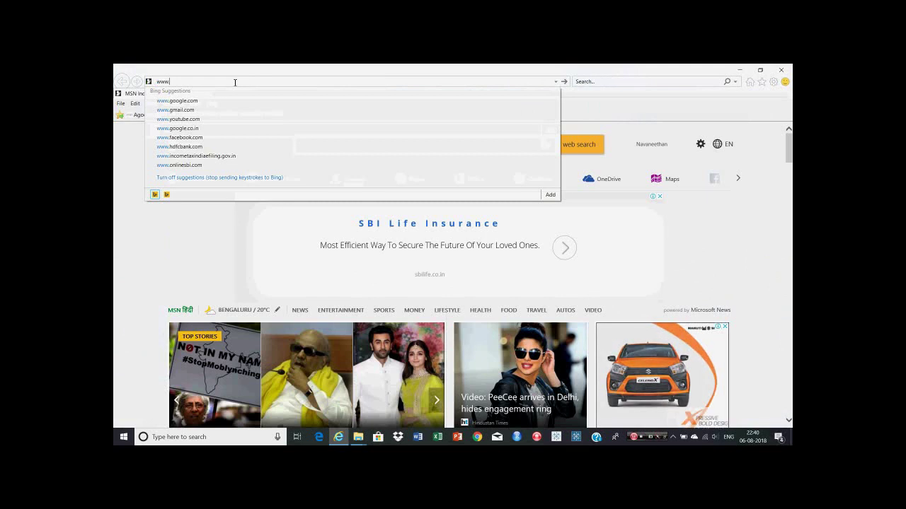
{"action": "type", "text": "bemlindia"}
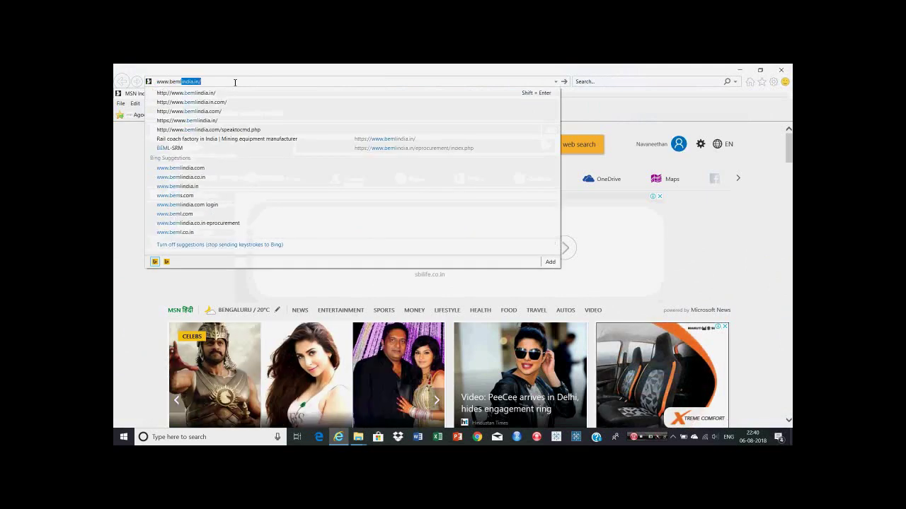
{"action": "type", "text": ".in"}
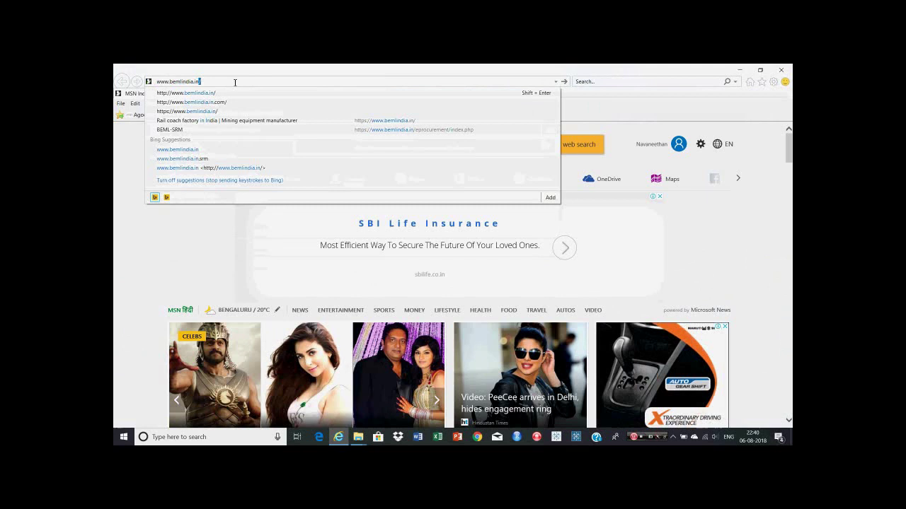
{"action": "key", "text": "Return"}
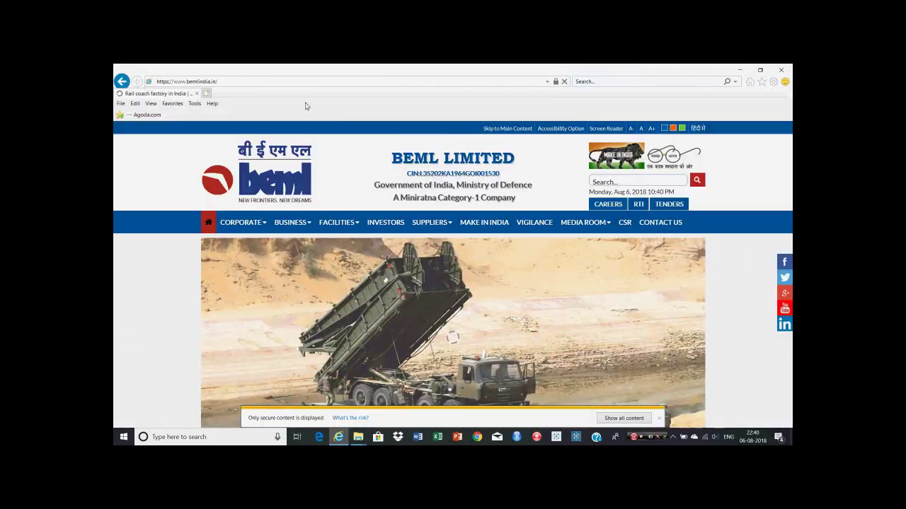
{"action": "mouse_move", "coordinate": [420, 230]}
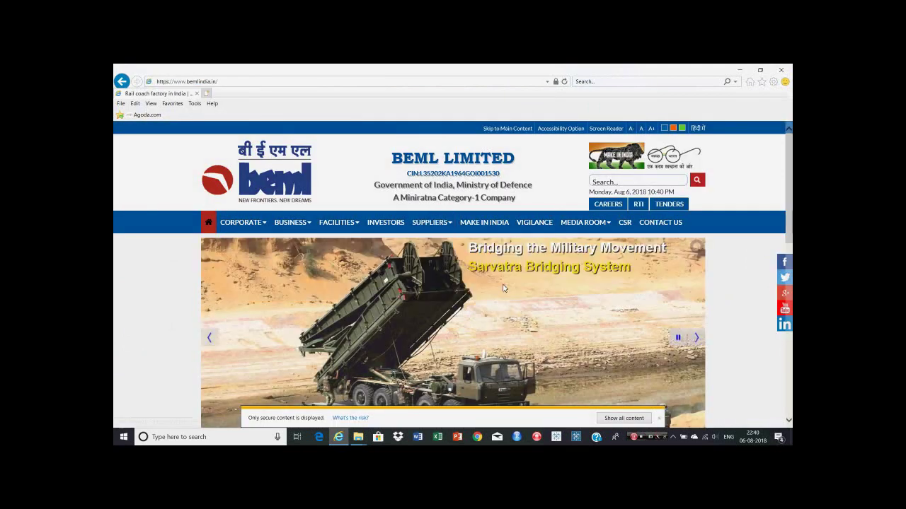
{"action": "mouse_move", "coordinate": [447, 235]}
{"action": "left_click", "coordinate": [486, 273]}
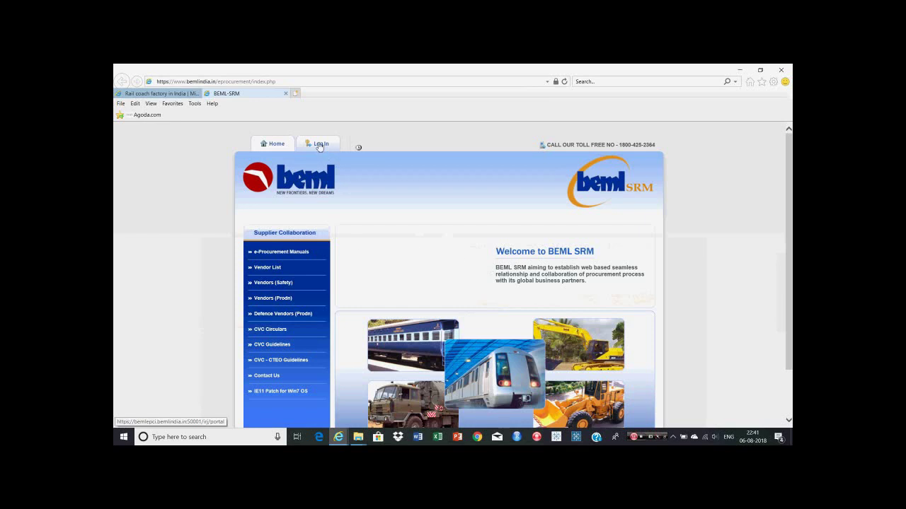
{"action": "left_click", "coordinate": [320, 145]}
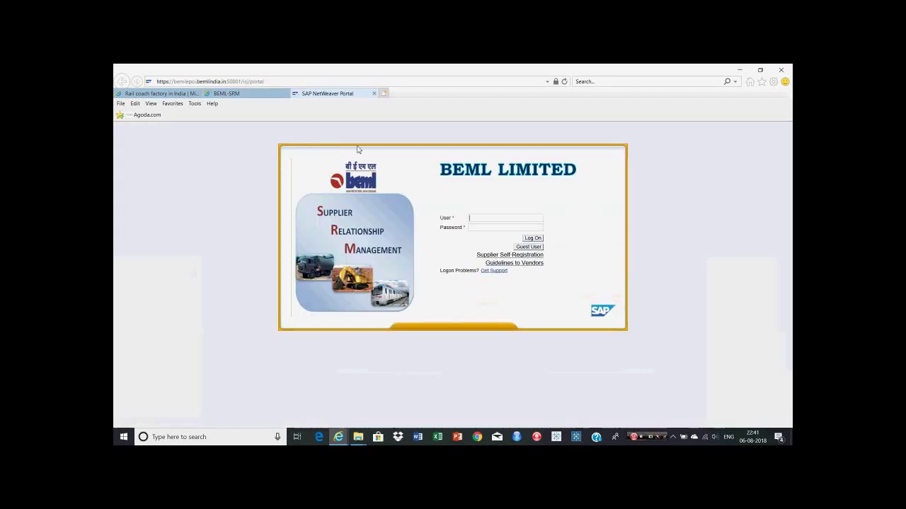
{"action": "left_click", "coordinate": [482, 227]}
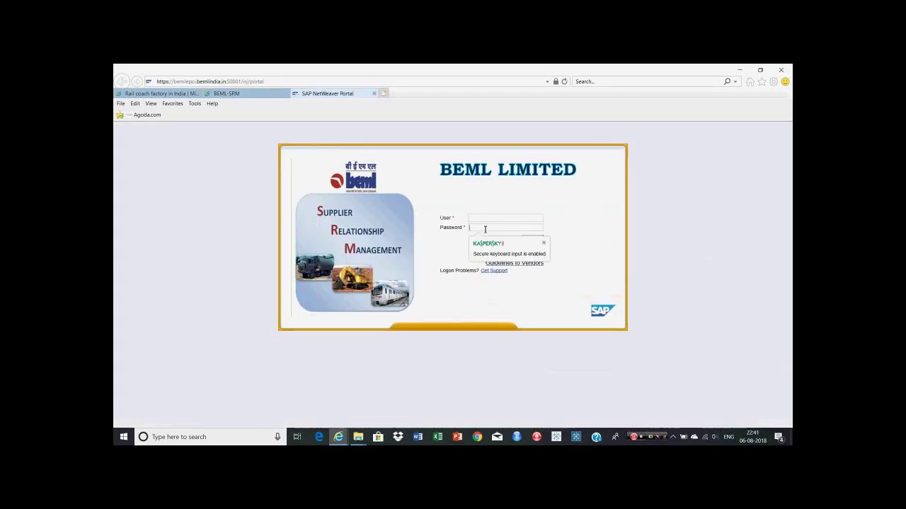